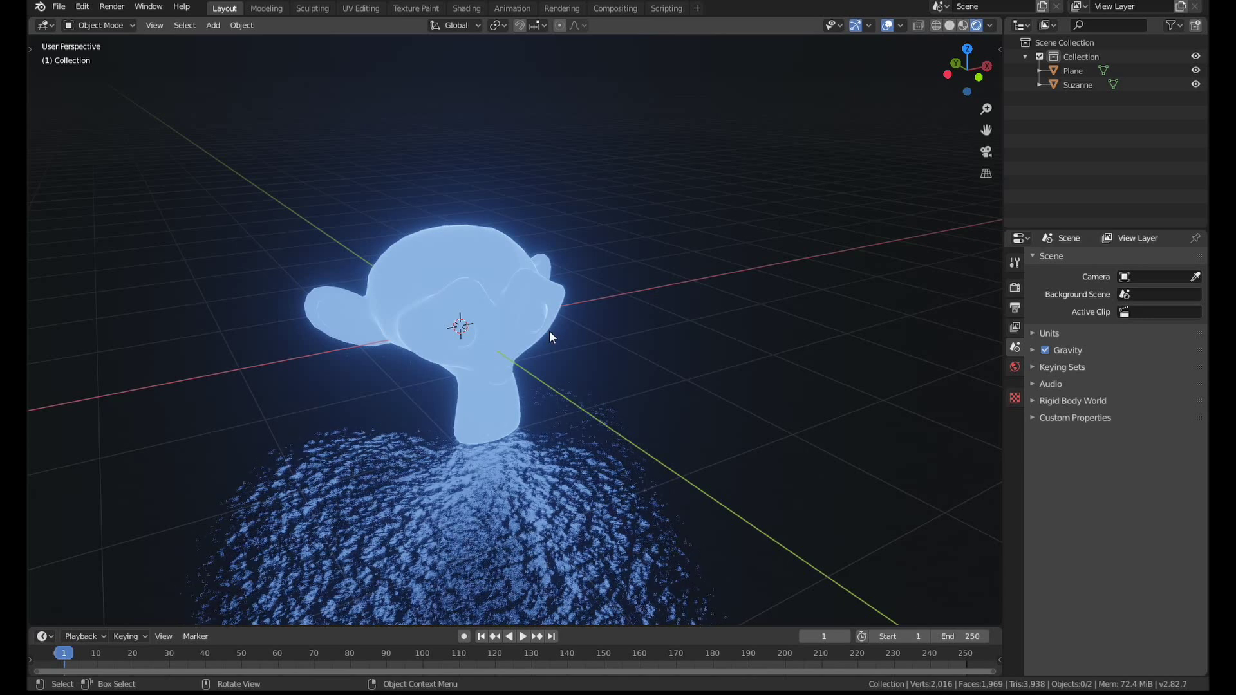
Step: Switch the viewport from Rendered to Solid shading and reframe the view around Suzanne
key(z)
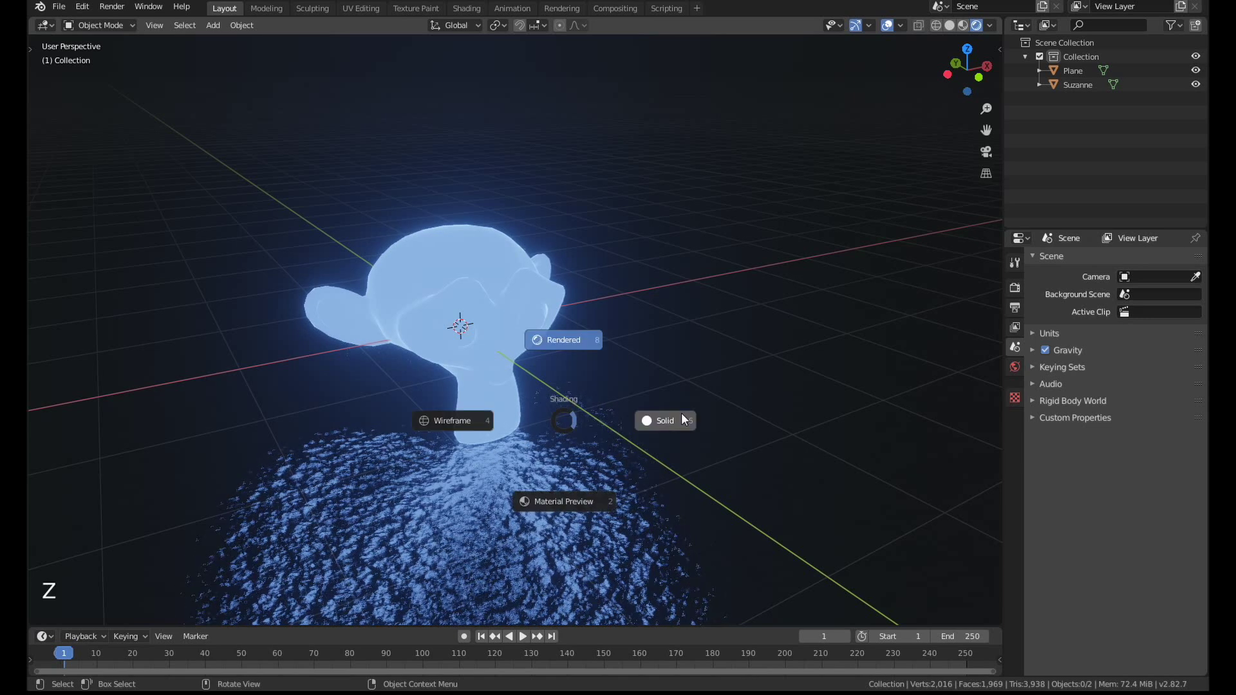
click(689, 418)
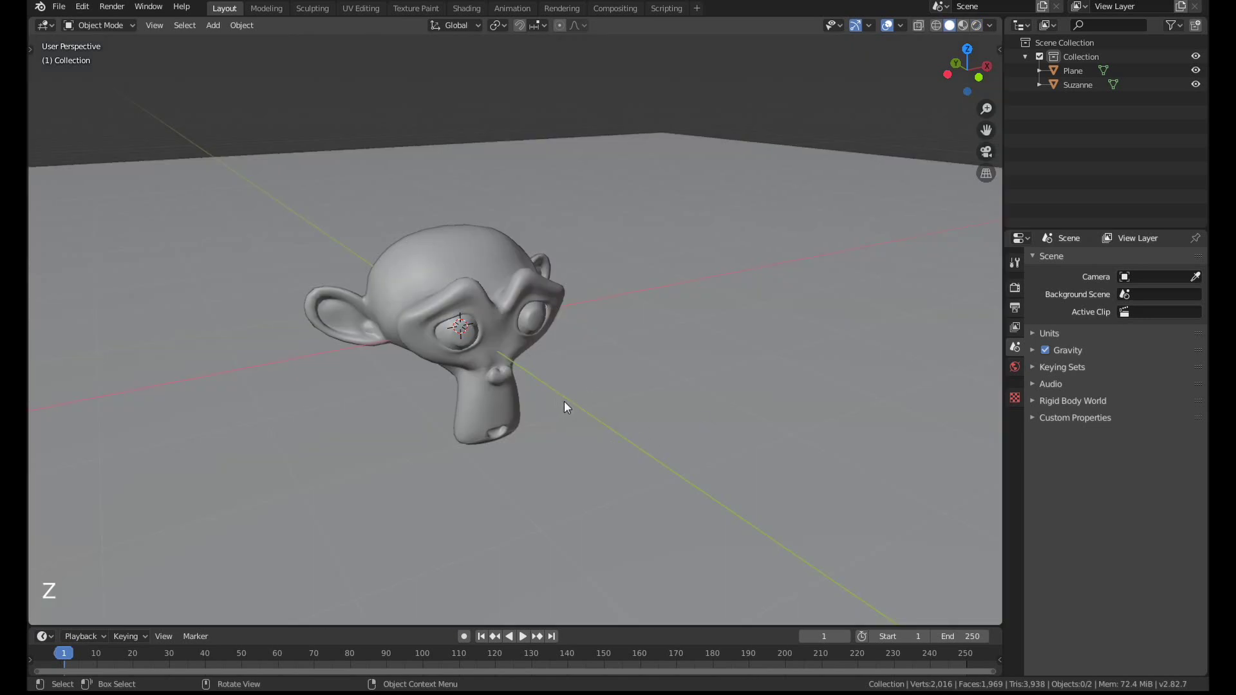
middle_drag(633, 357, 601, 385)
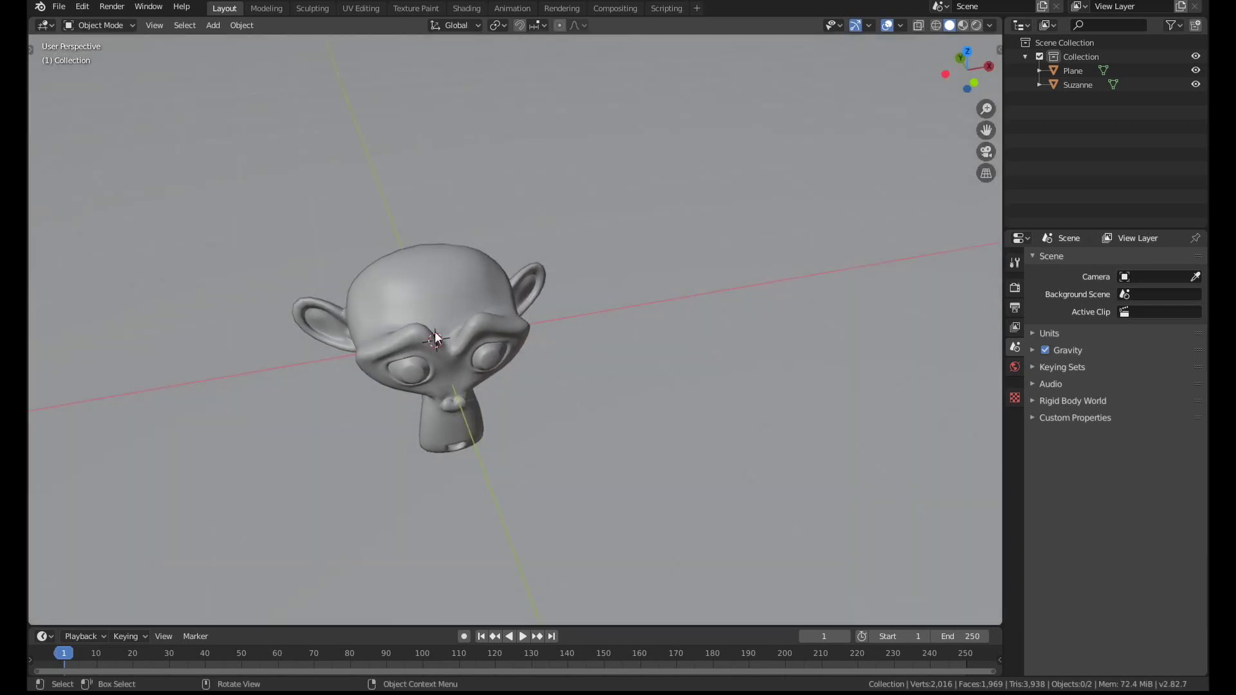
scroll(318, 350, down, 2)
shift+middle_drag(318, 346, 539, 410)
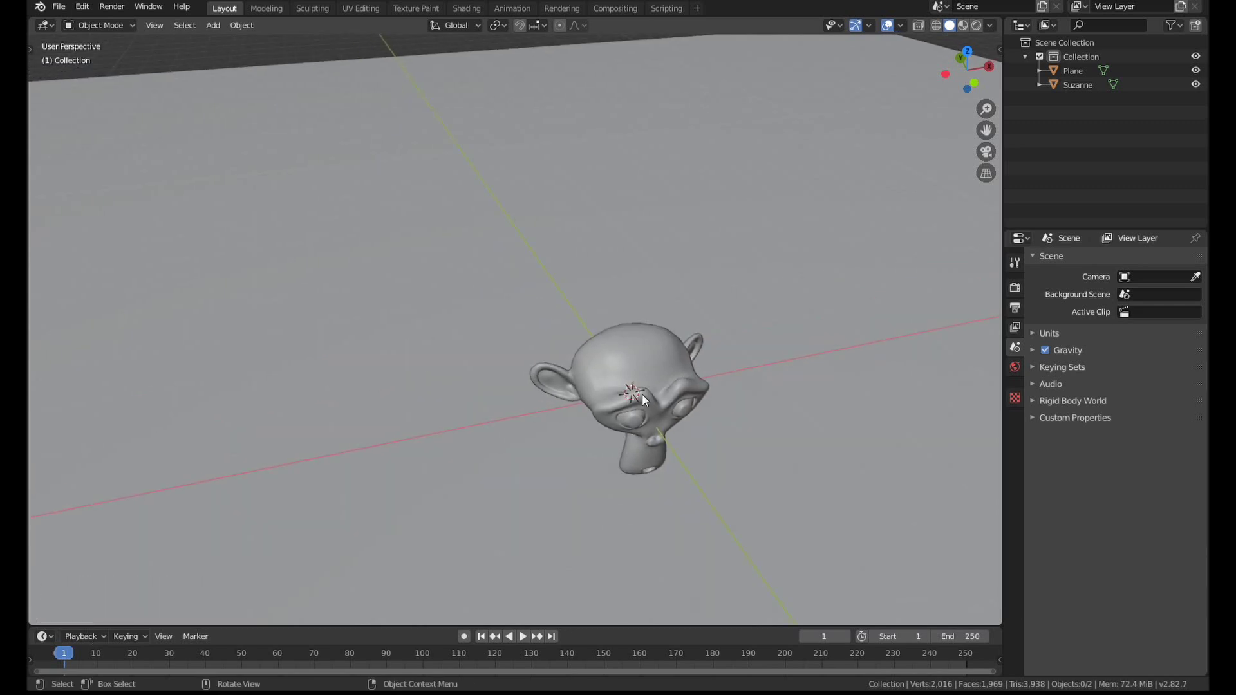
shift+middle_drag(665, 394, 568, 428)
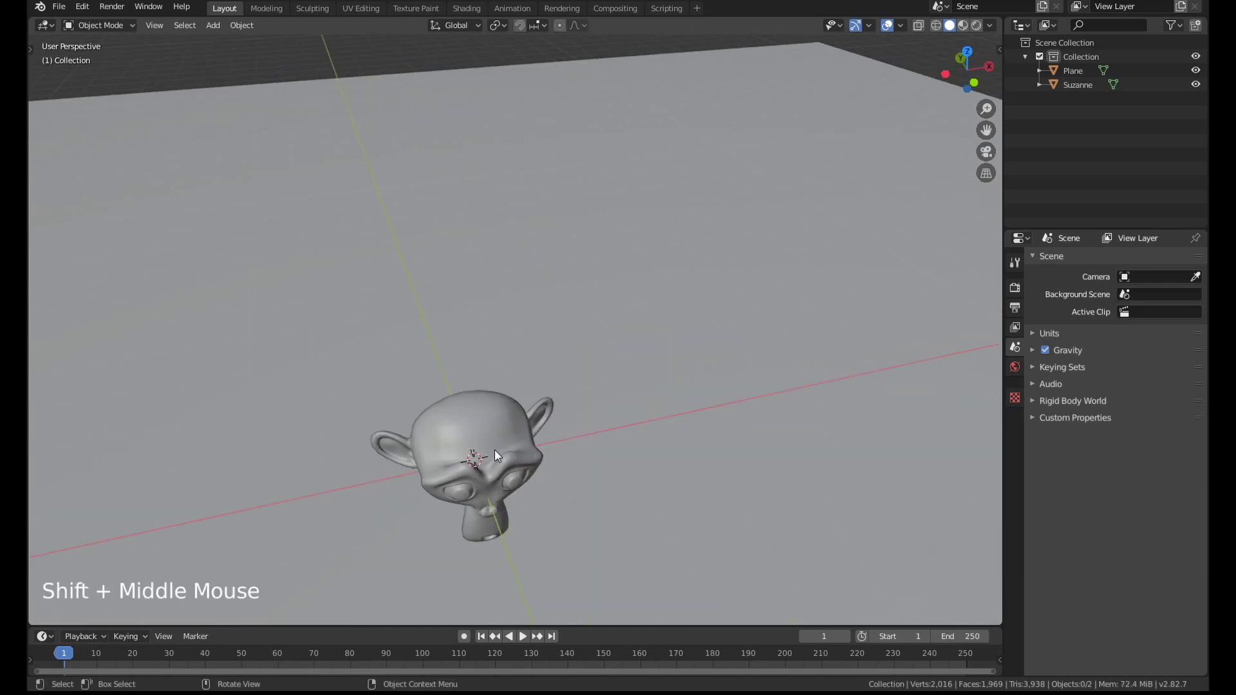
Step: From top view, slide Suzanne about 14 m along the global Y axis, then return to perspective
click(498, 431)
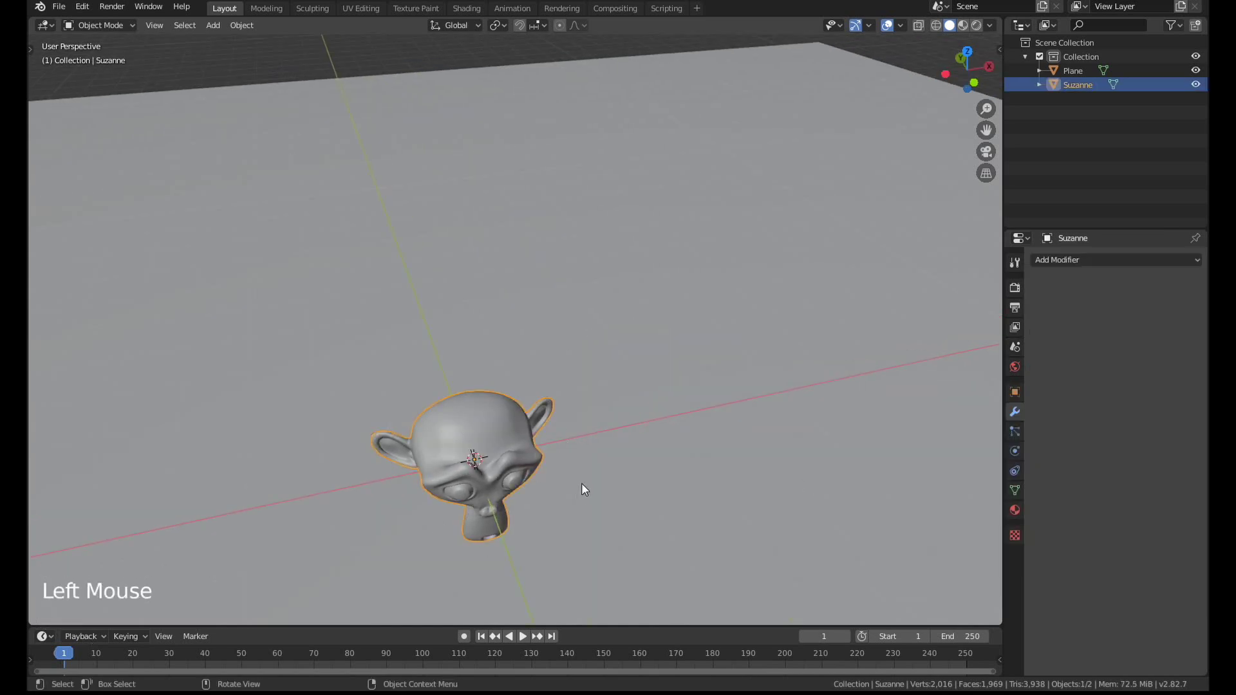
middle_drag(581, 483, 548, 497)
key(KP_7)
scroll(548, 496, down, 5)
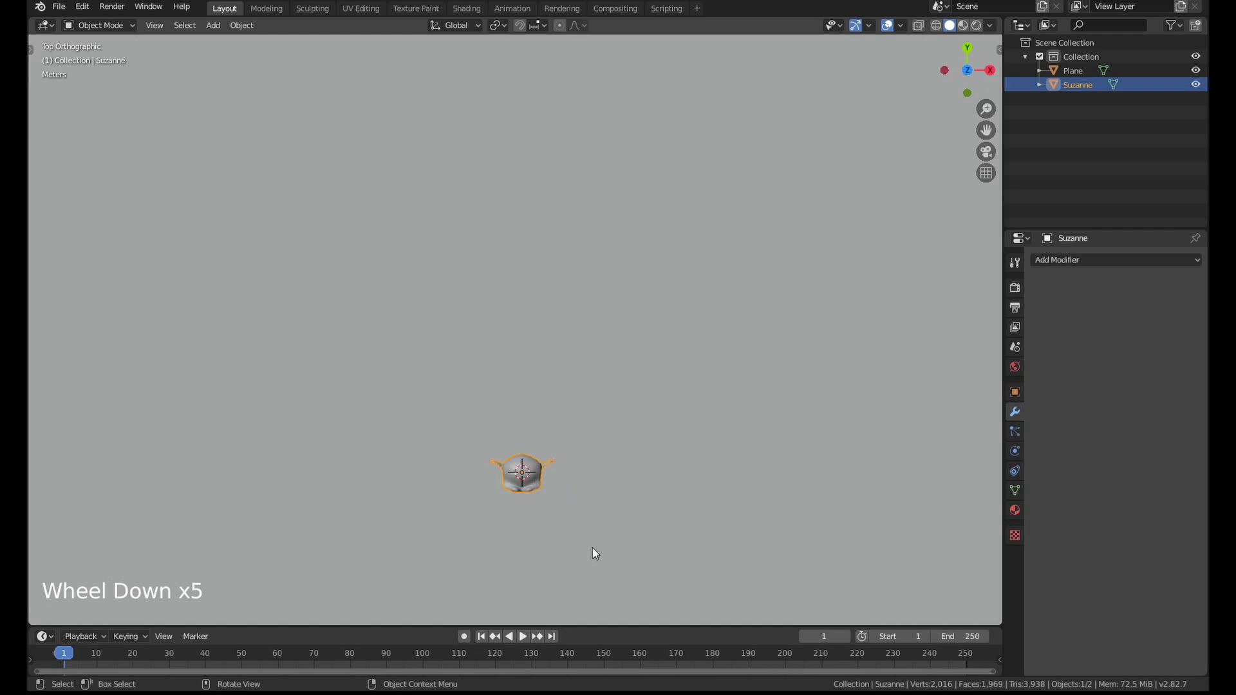
key(g)
key(y)
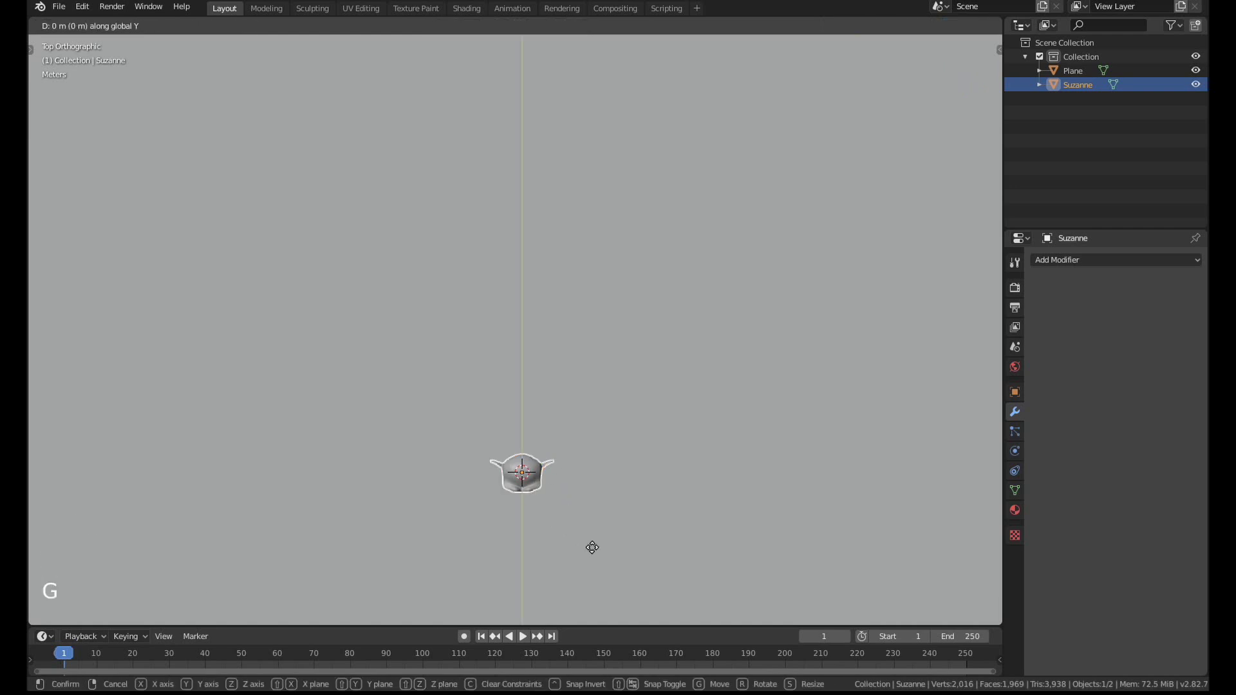
click(580, 211)
scroll(533, 309, down, 2)
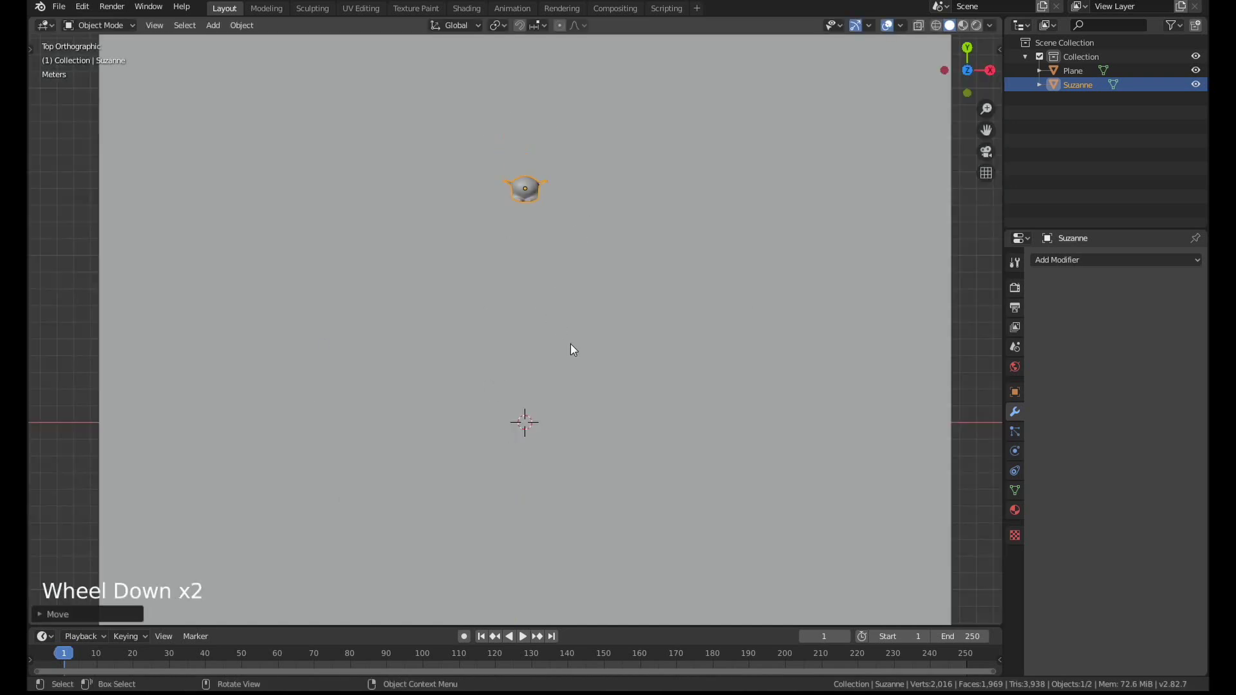
shift+middle_drag(570, 348, 569, 281)
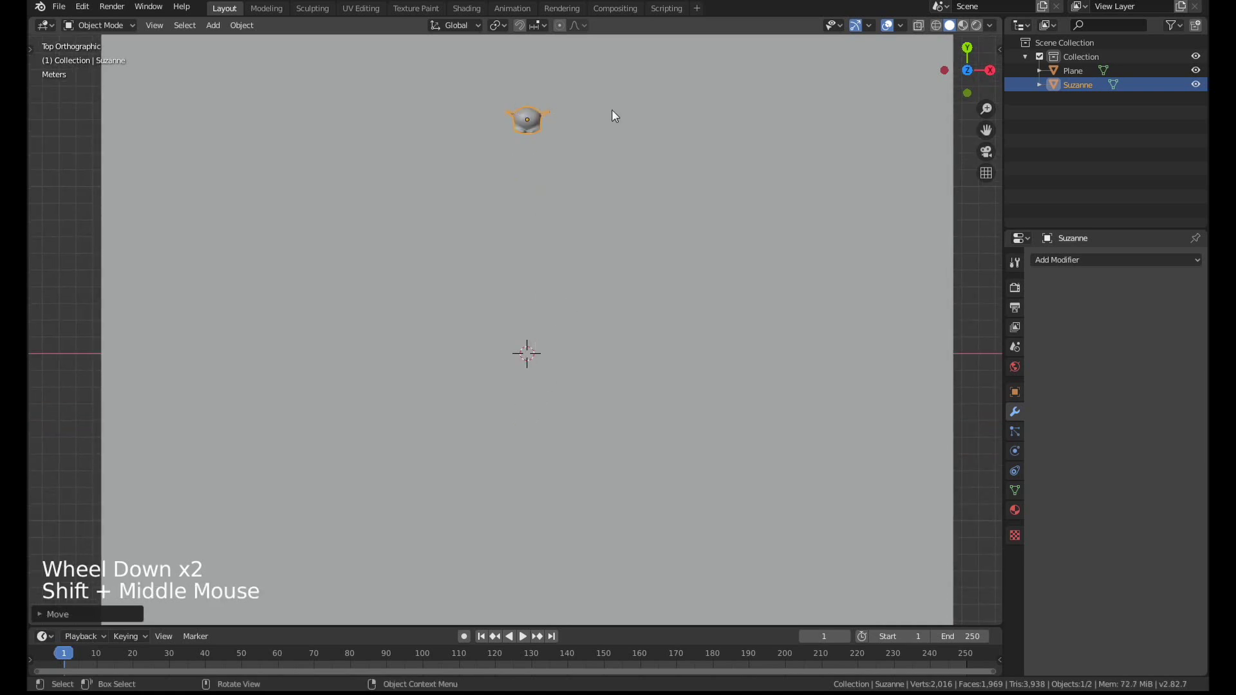
middle_drag(582, 360, 579, 326)
scroll(575, 327, up, 3)
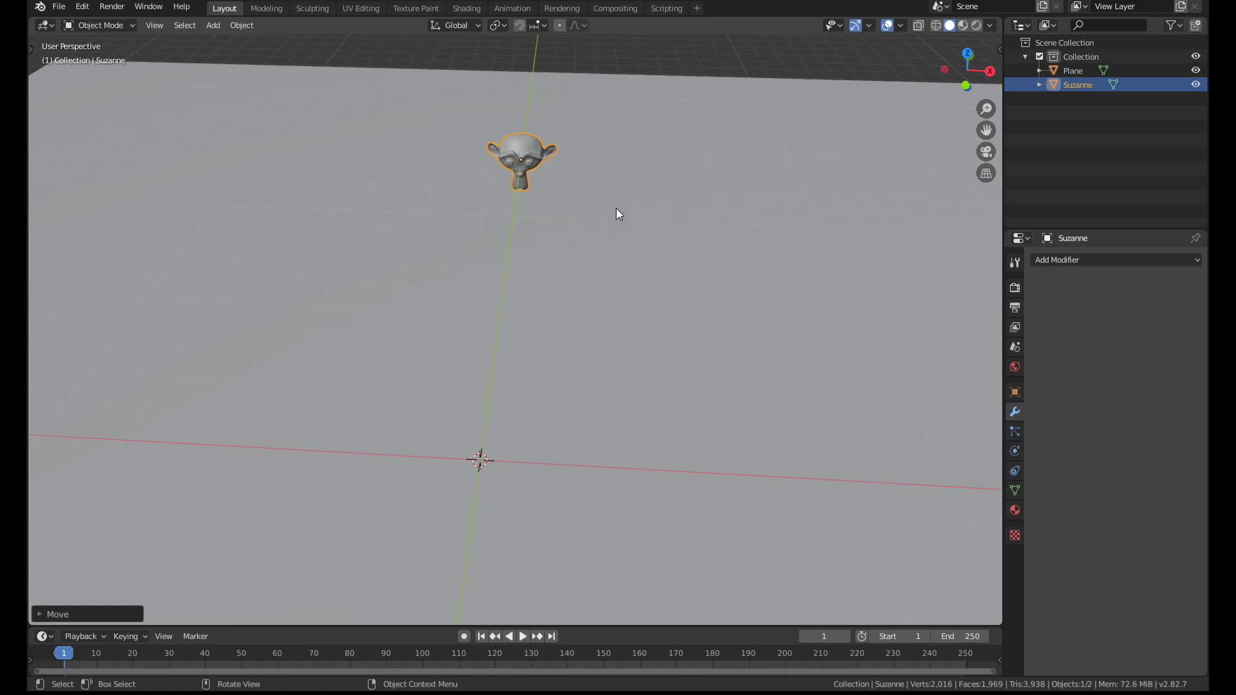
Step: Rotate Suzanne to face front and apply Origin to 3D Cursor to put her origin at world centre
key(r)
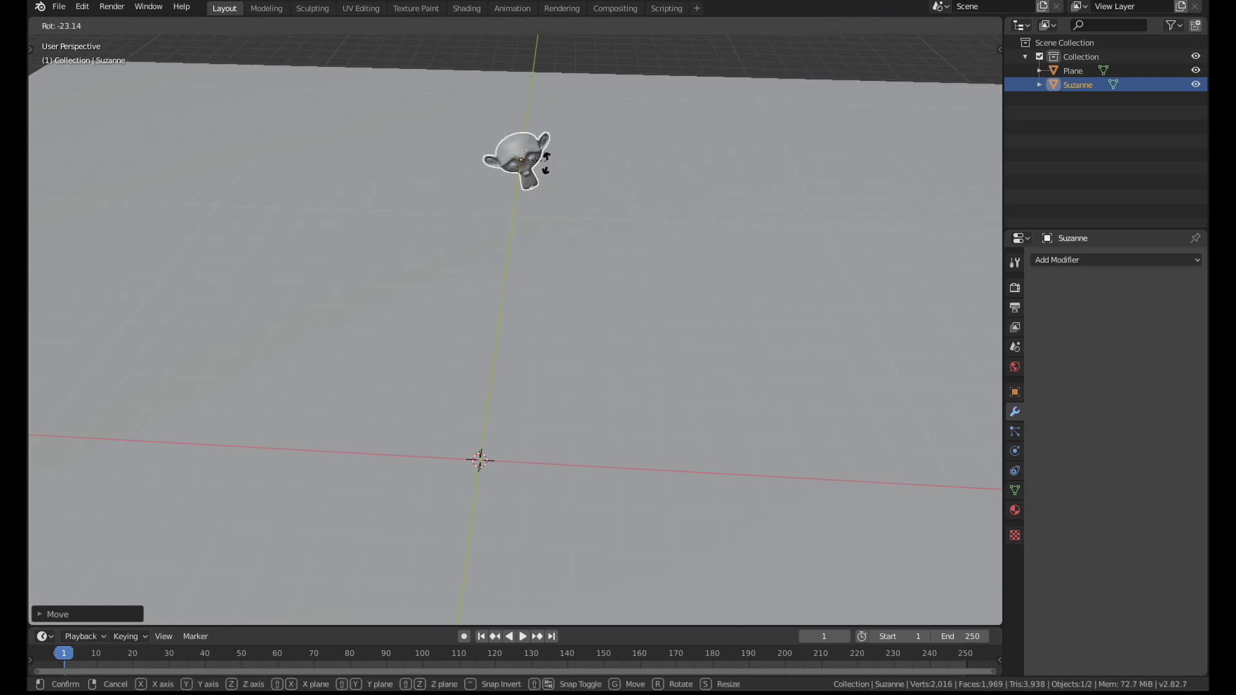
click(521, 172)
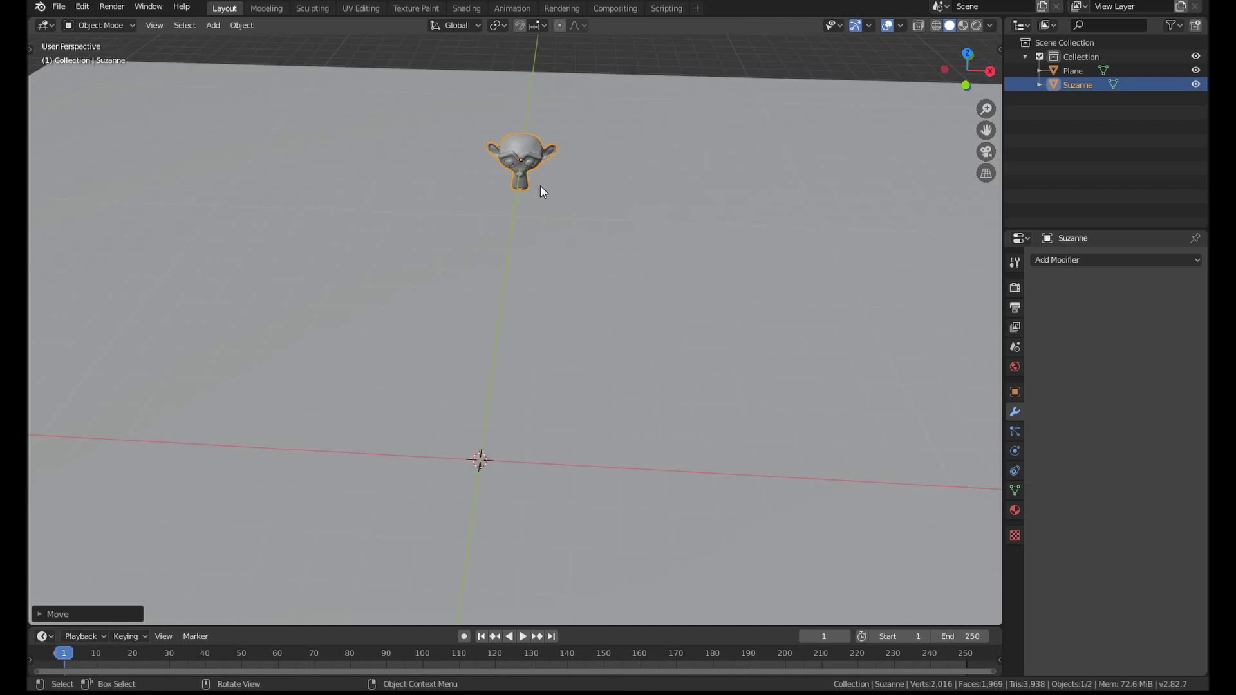
right_click(520, 149)
mouse_move(520, 150)
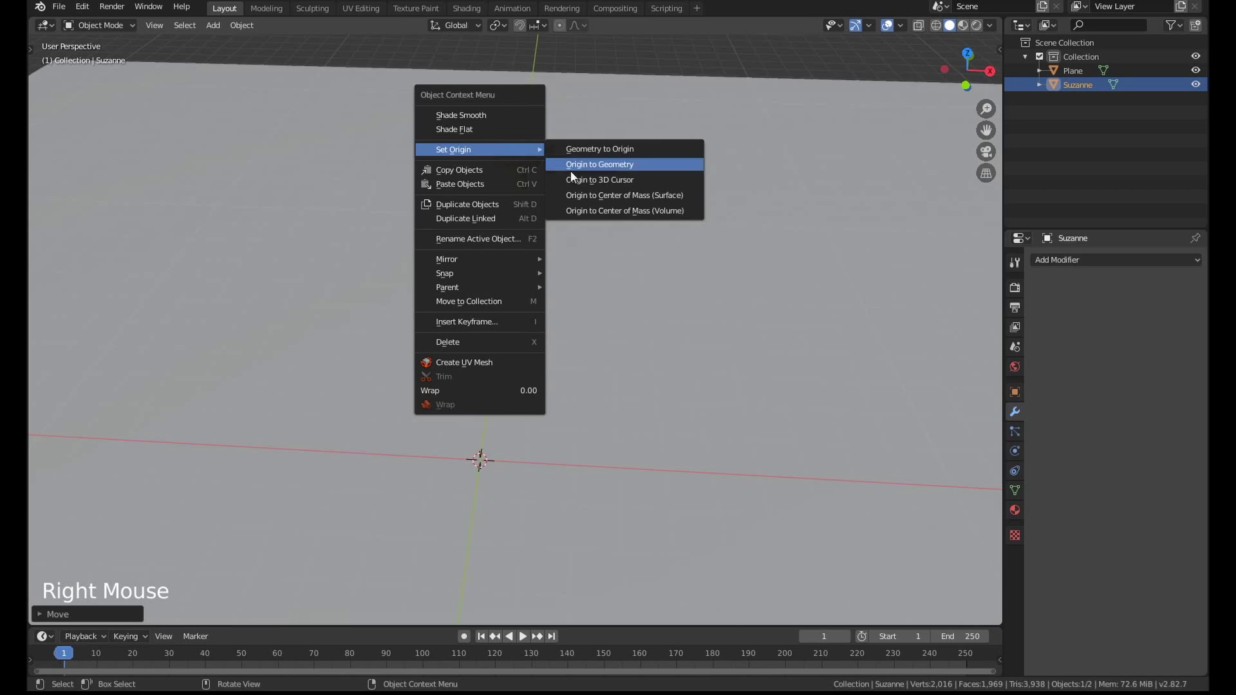
click(616, 181)
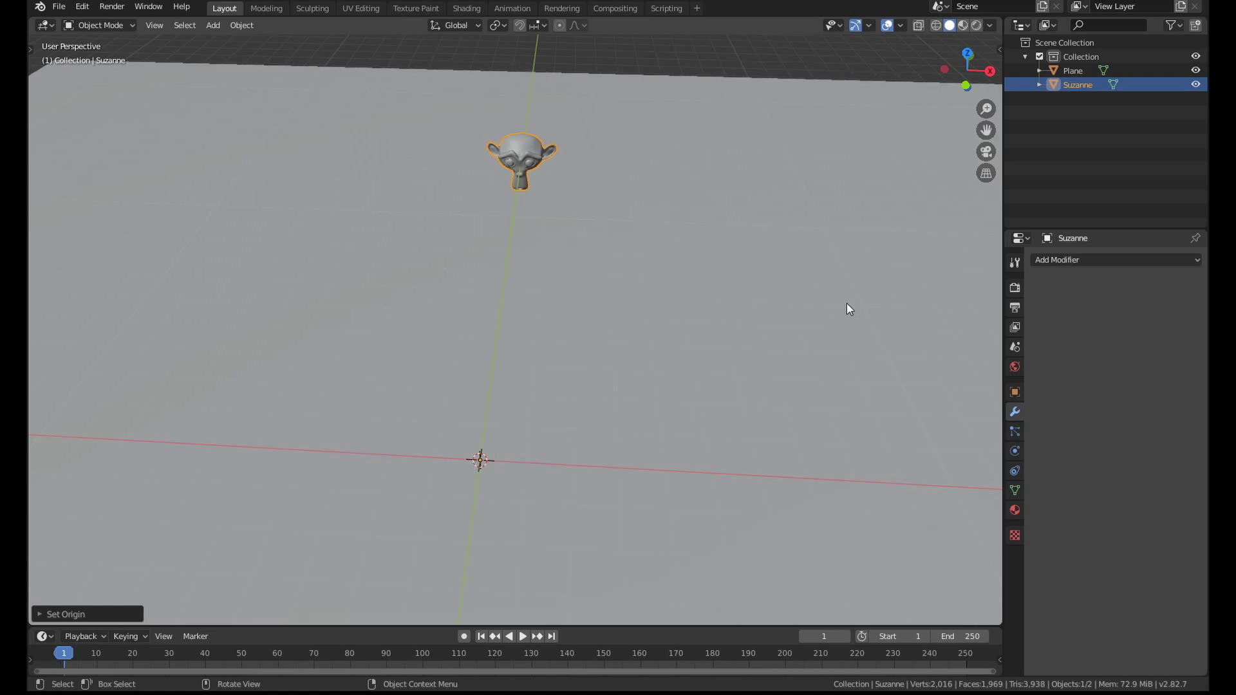
key(KP_7)
scroll(847, 304, down, 4)
shift+middle_drag(828, 341, 634, 275)
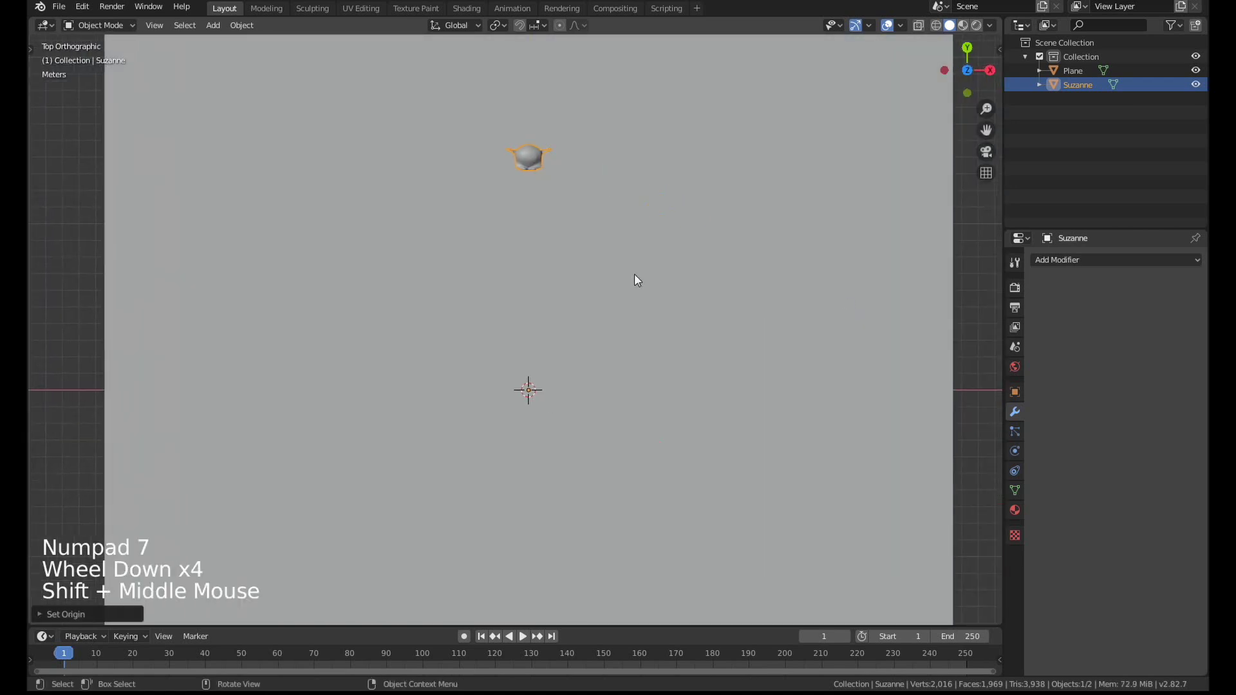
key(r)
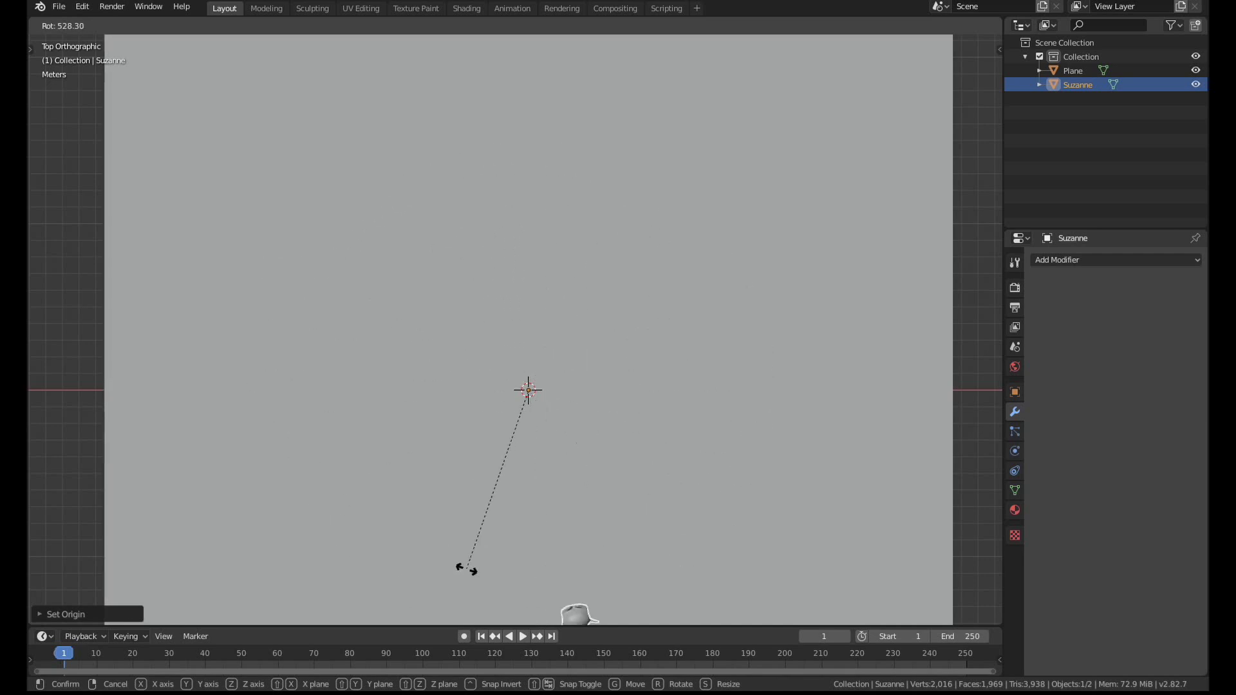
right_click(734, 216)
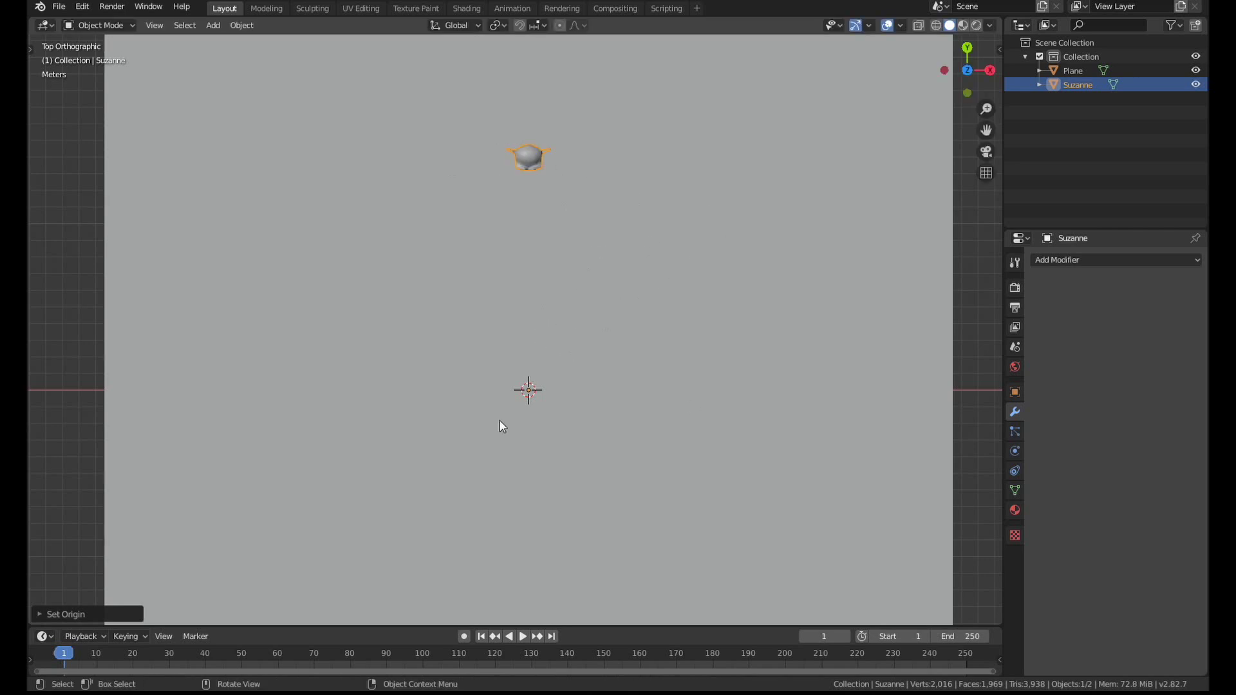
middle_drag(502, 426, 447, 367)
scroll(526, 251, up, 2)
shift+middle_drag(539, 185, 616, 394)
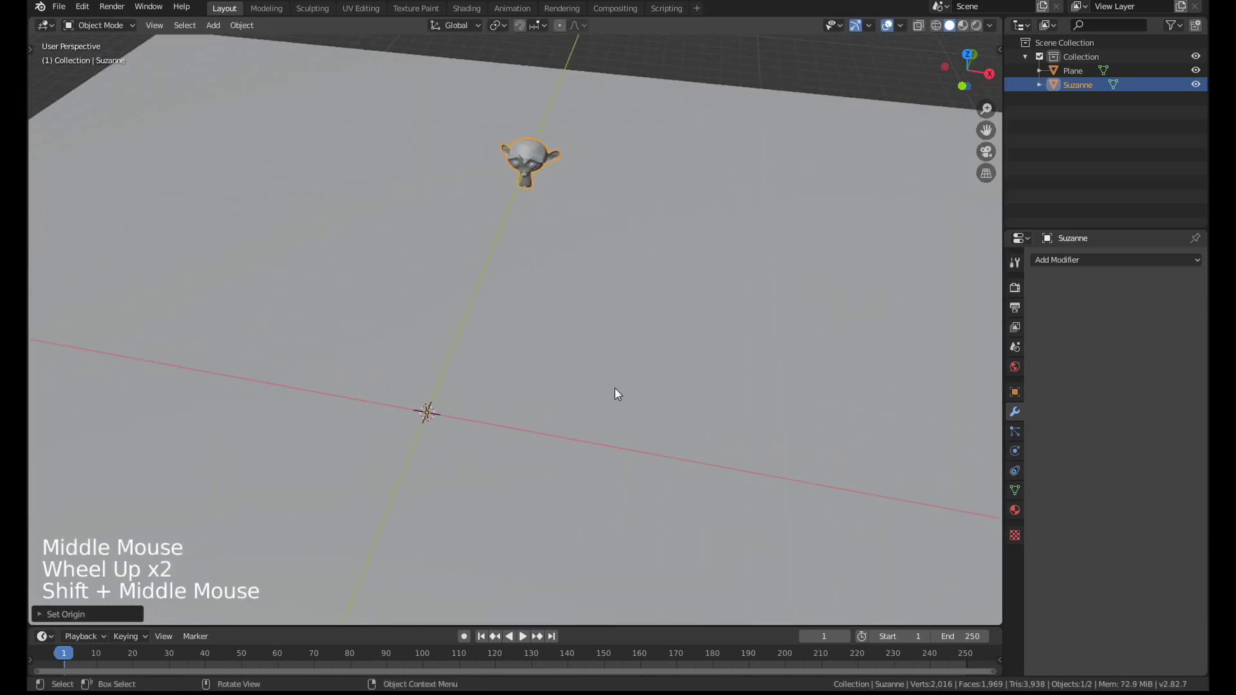
Step: Add an Array modifier to Suzanne in the Modifier tab and set its Count to 18
click(1016, 412)
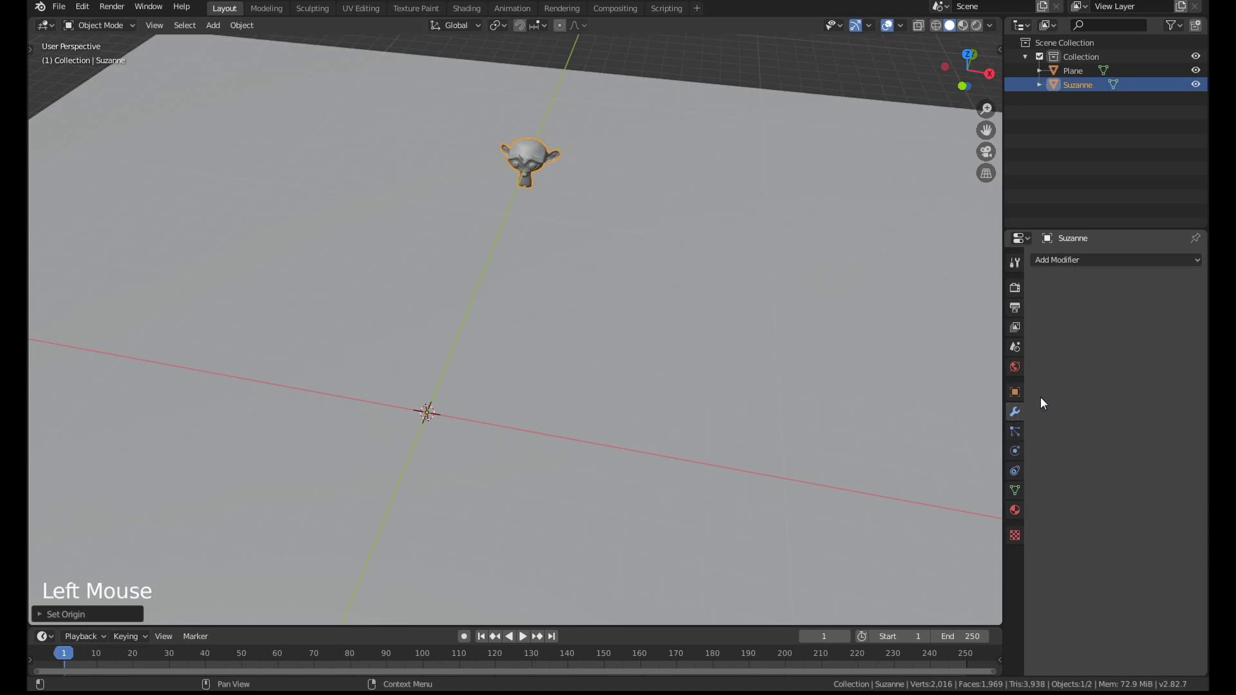
click(1066, 261)
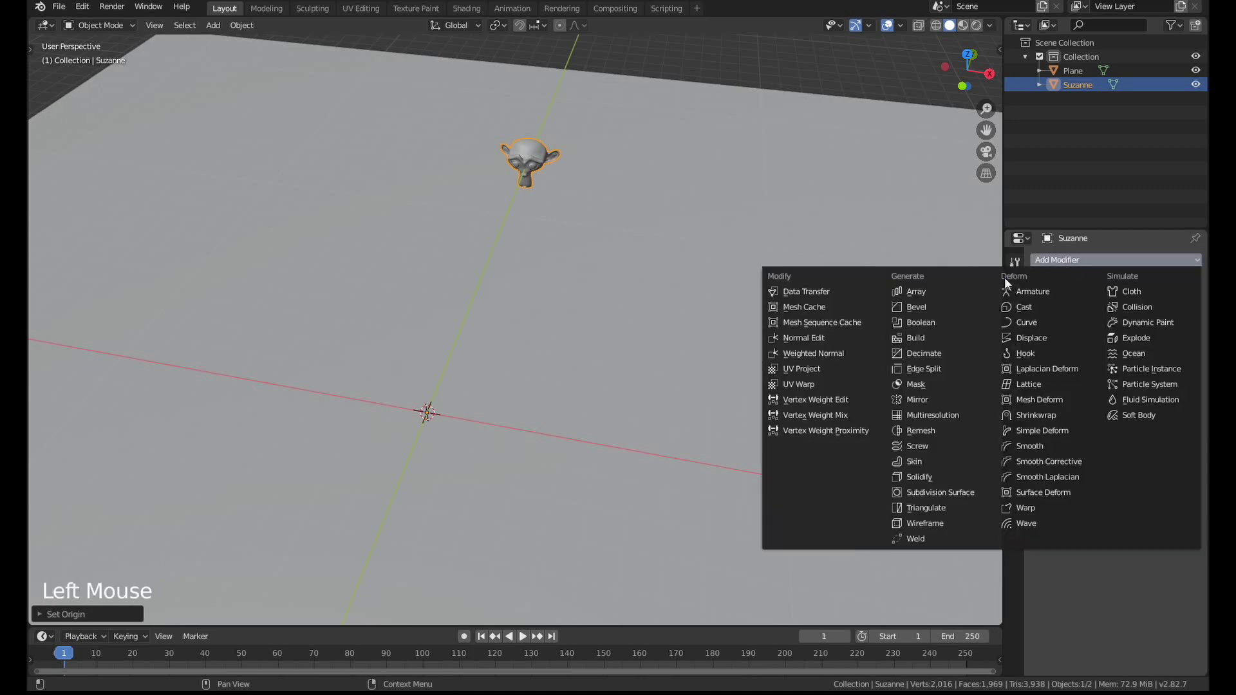
click(914, 292)
scroll(585, 258, up, 1)
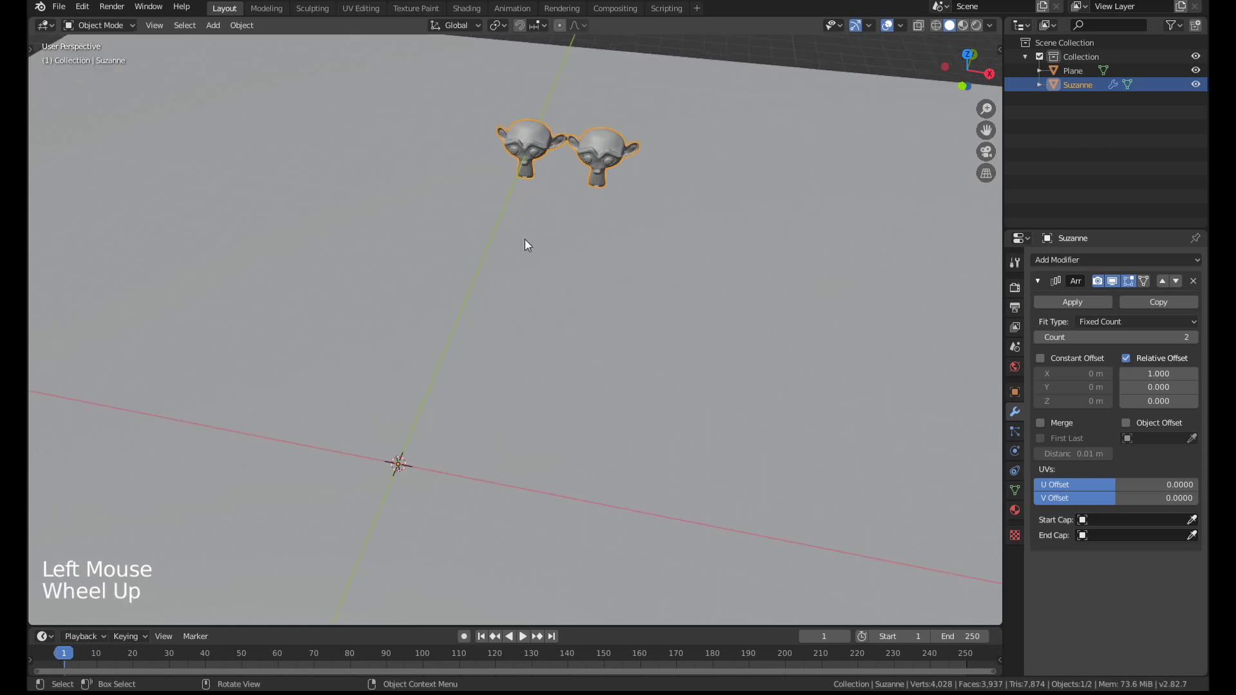
shift+middle_drag(681, 243, 521, 289)
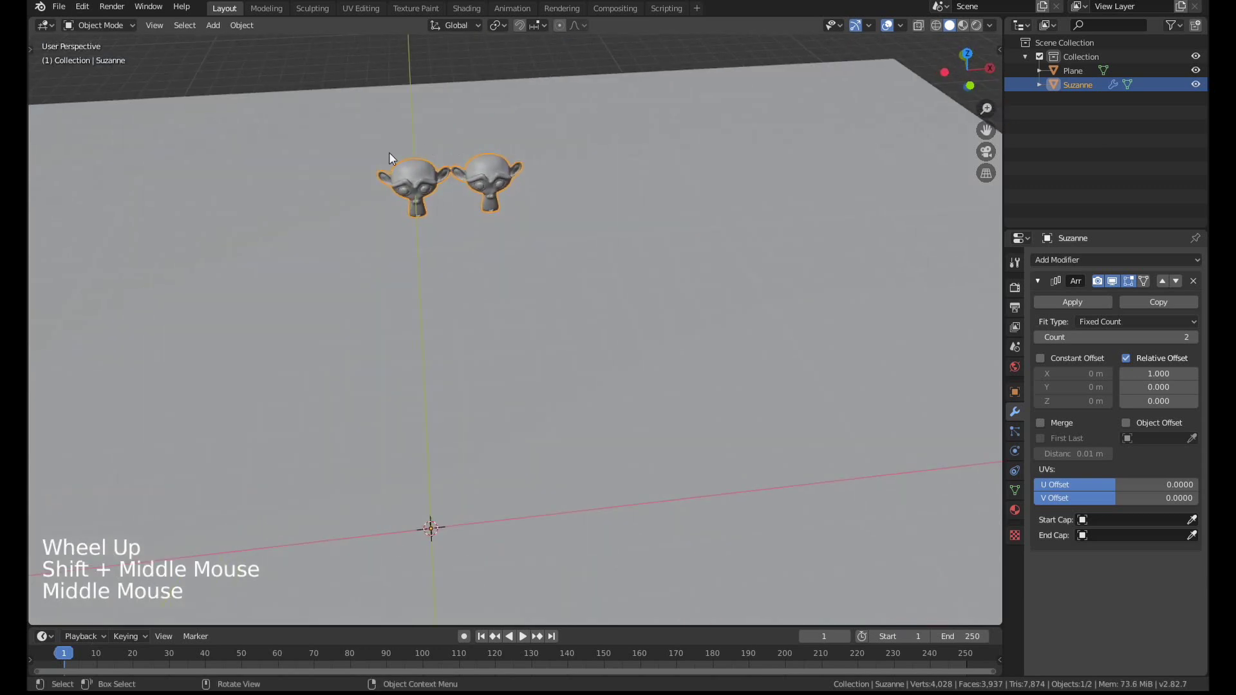
drag(1077, 332, 1102, 332)
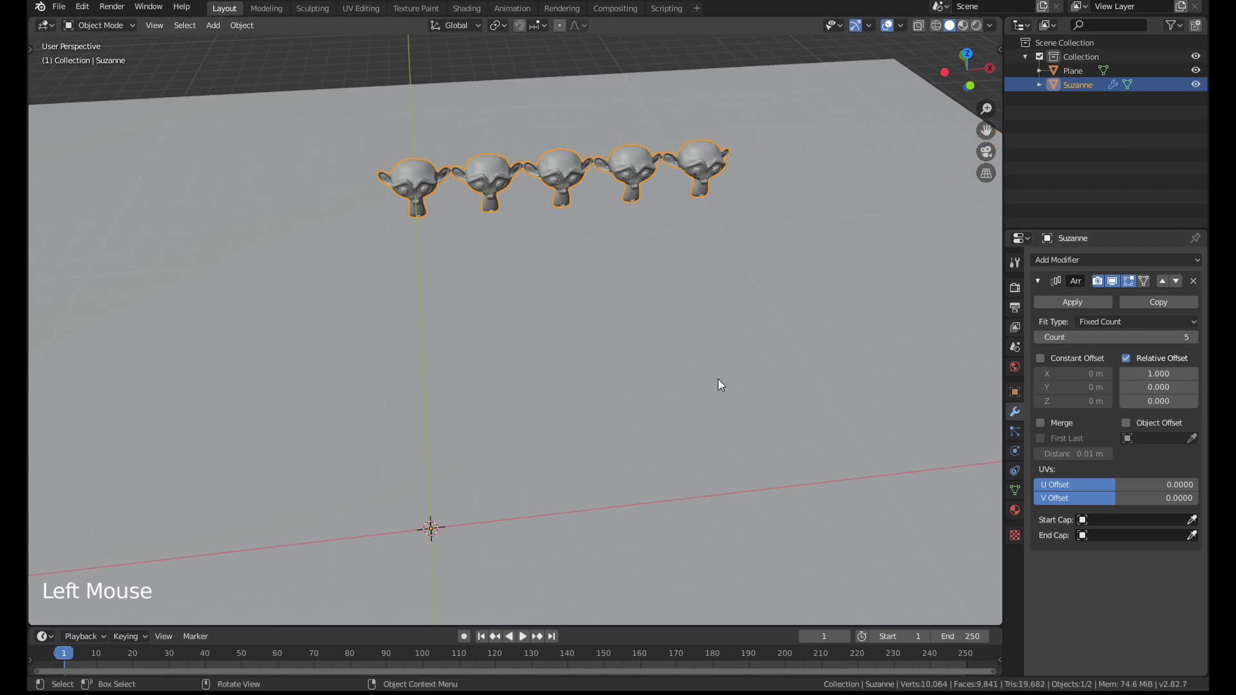
click(1122, 332)
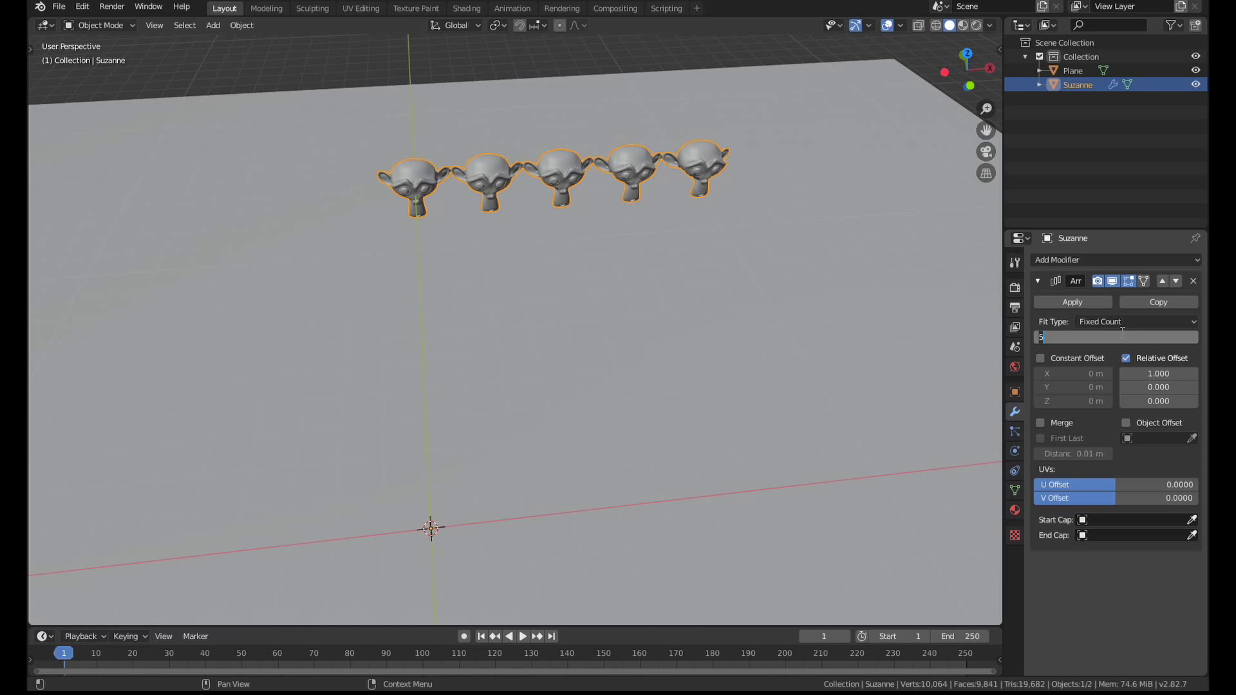
text(18)
key(Return)
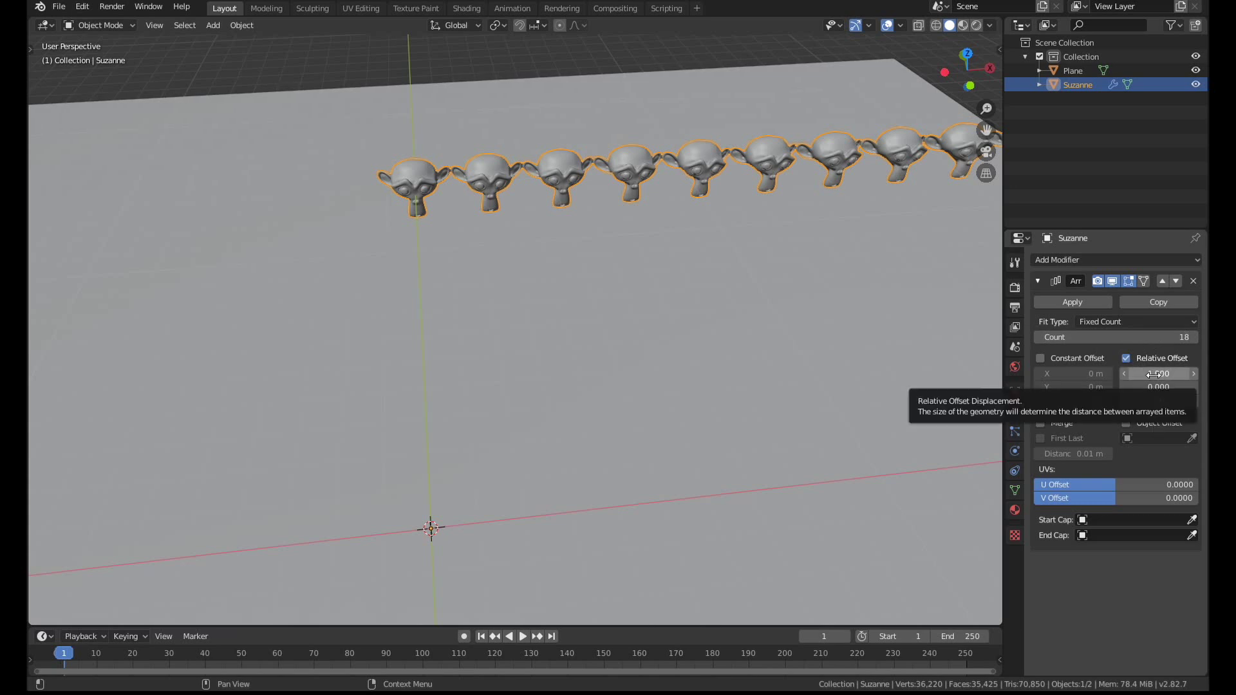
Step: Switch Suzanne's Array modifier from Relative Offset to Object Offset
mouse_move(1158, 373)
mouse_down()
mouse_move(1185, 373)
mouse_move(1103, 374)
mouse_move(1168, 373)
mouse_up()
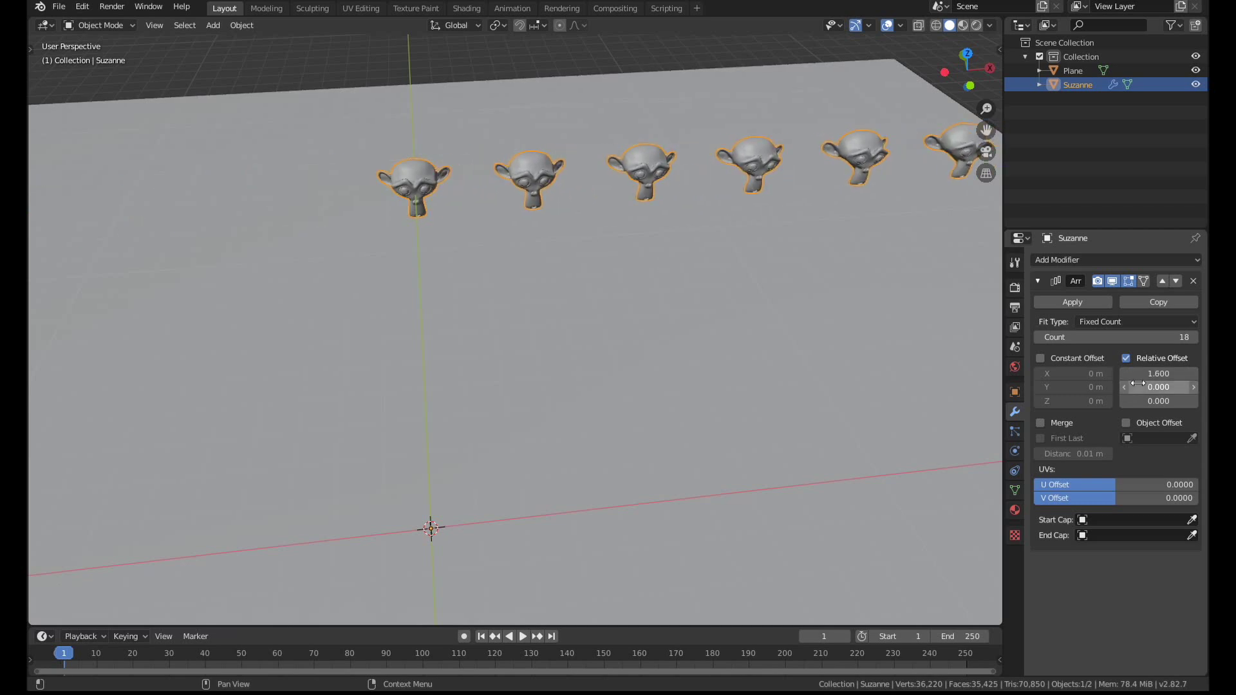
click(1128, 359)
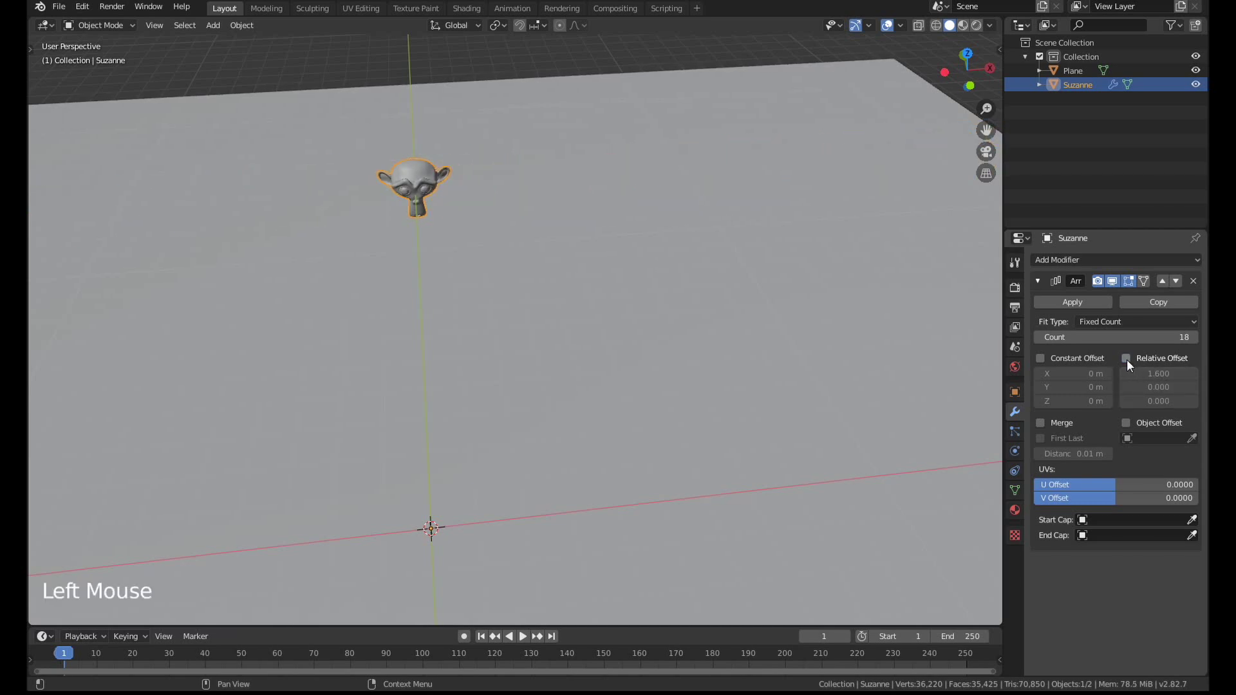
click(1126, 423)
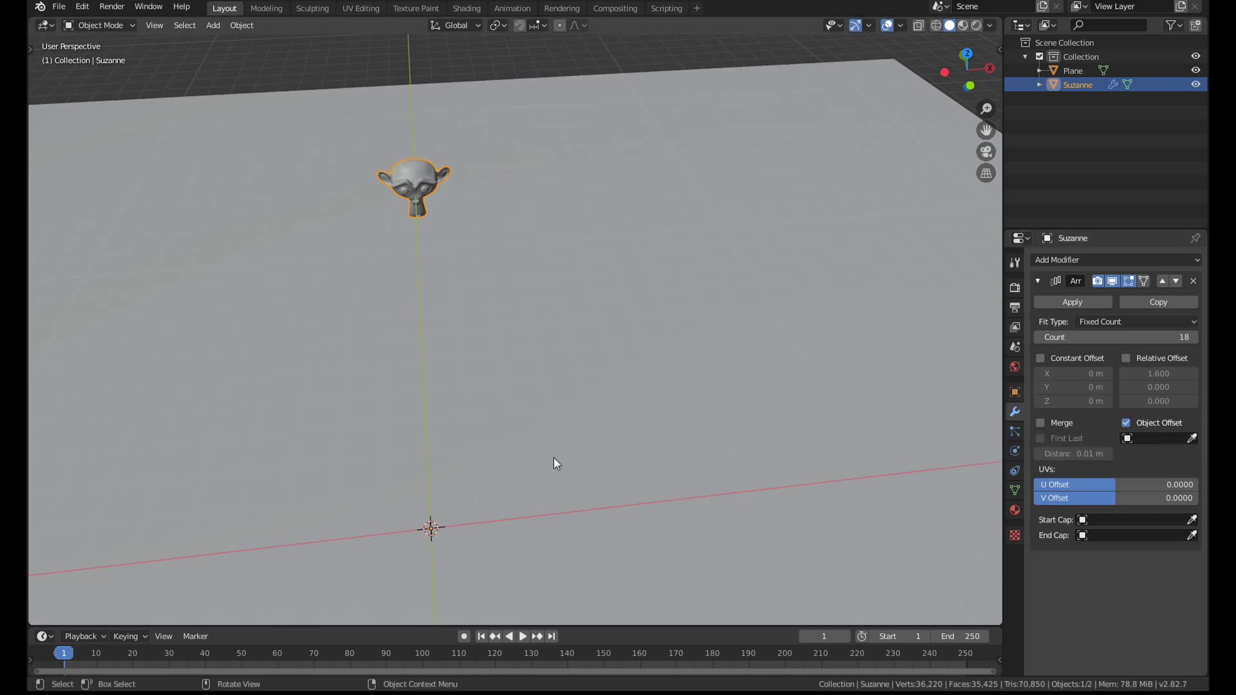
Step: Add an Arrows empty at the world origin with Shift+A
shift+middle_drag(557, 464, 588, 408)
scroll(597, 406, down, 2)
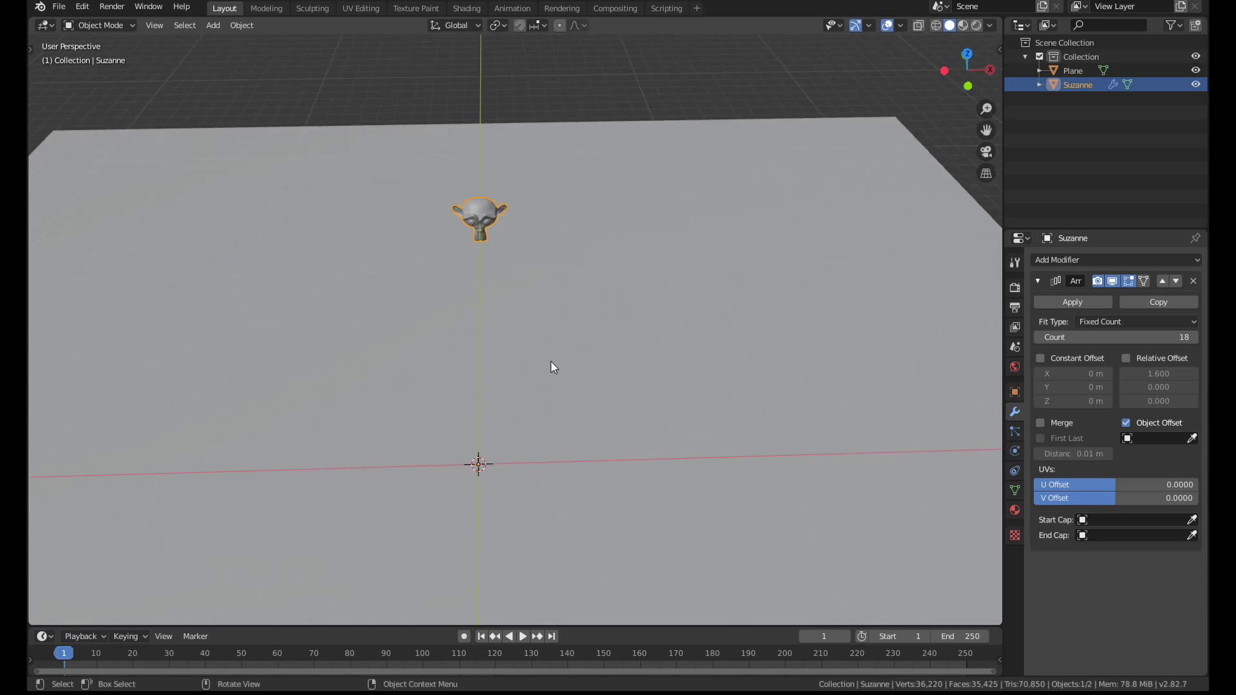
key(shift+a)
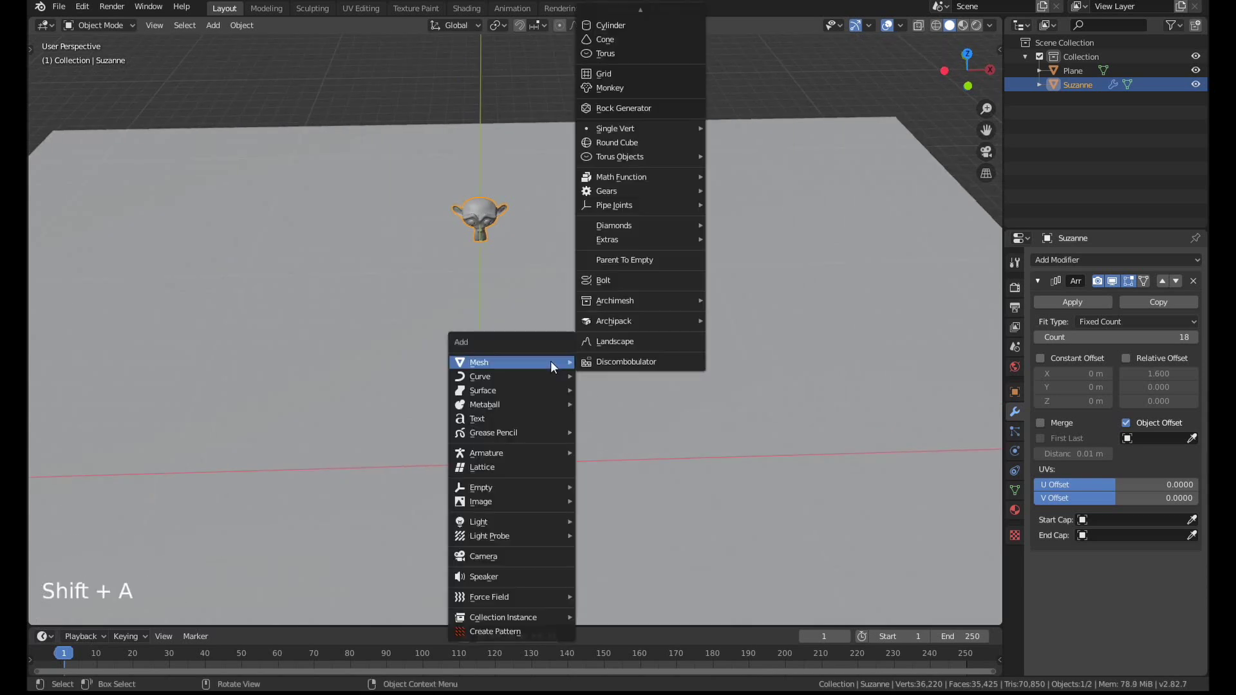
mouse_move(512, 493)
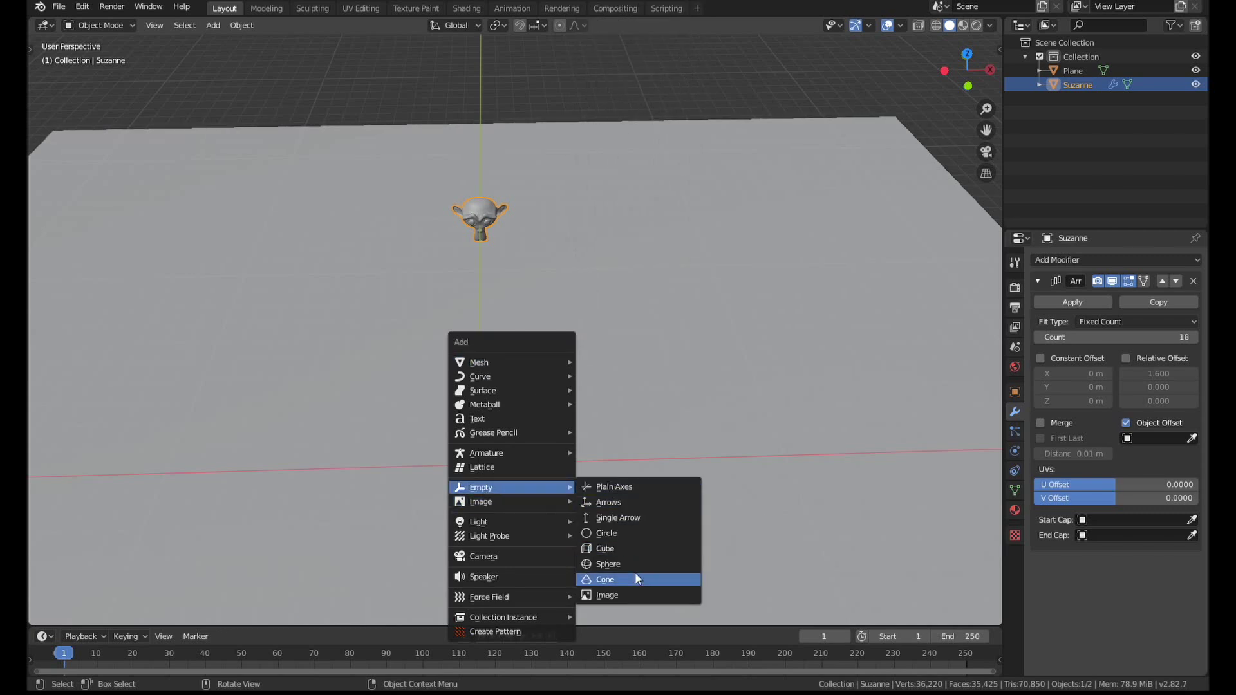
click(634, 504)
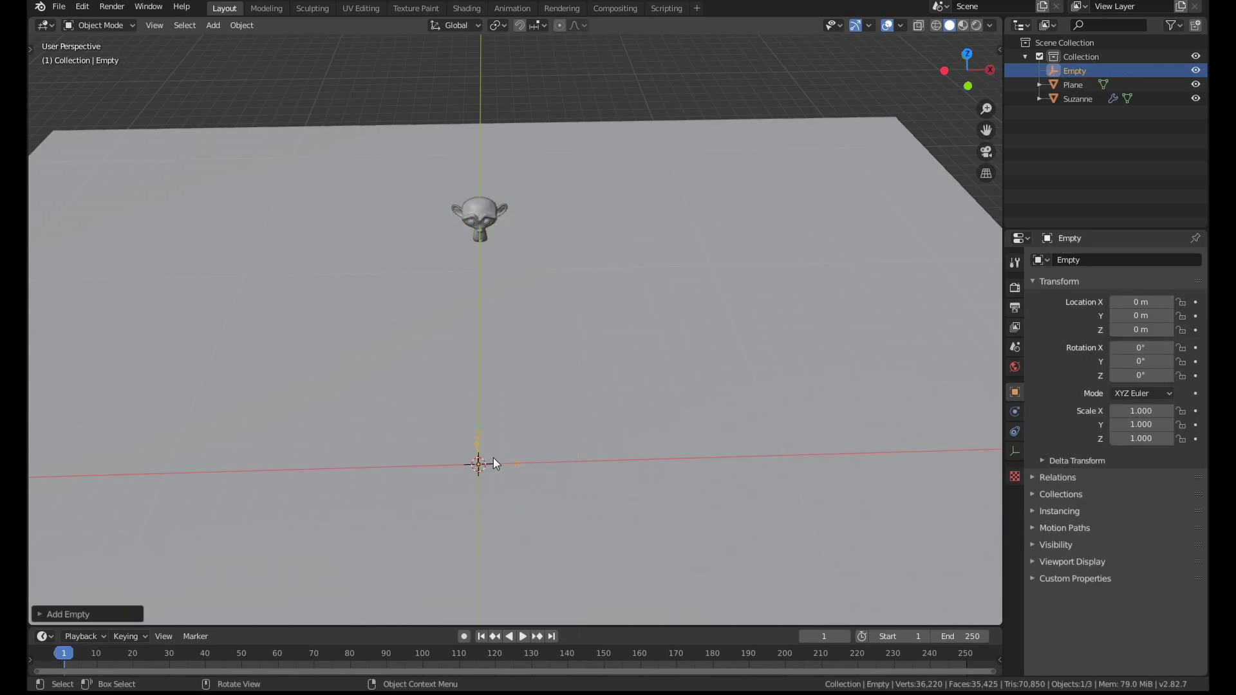
Step: Select Suzanne and choose Empty as the Array modifier's Object Offset
scroll(493, 457, up, 2)
click(474, 148)
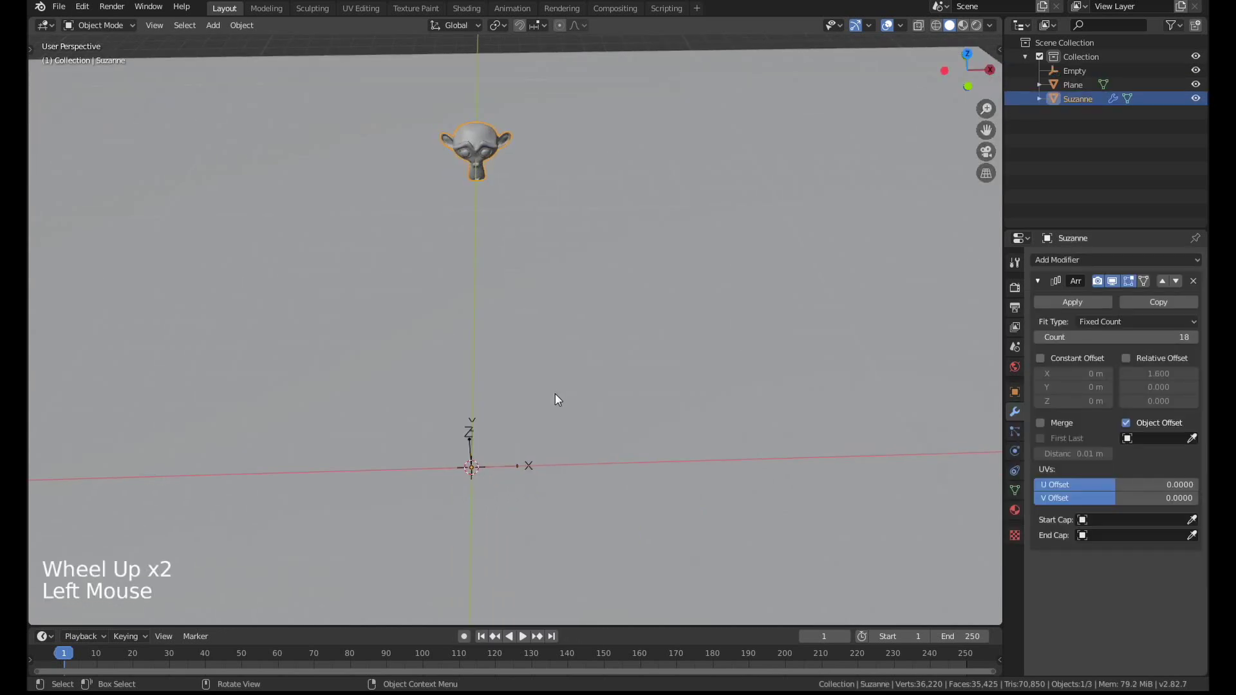
click(1148, 437)
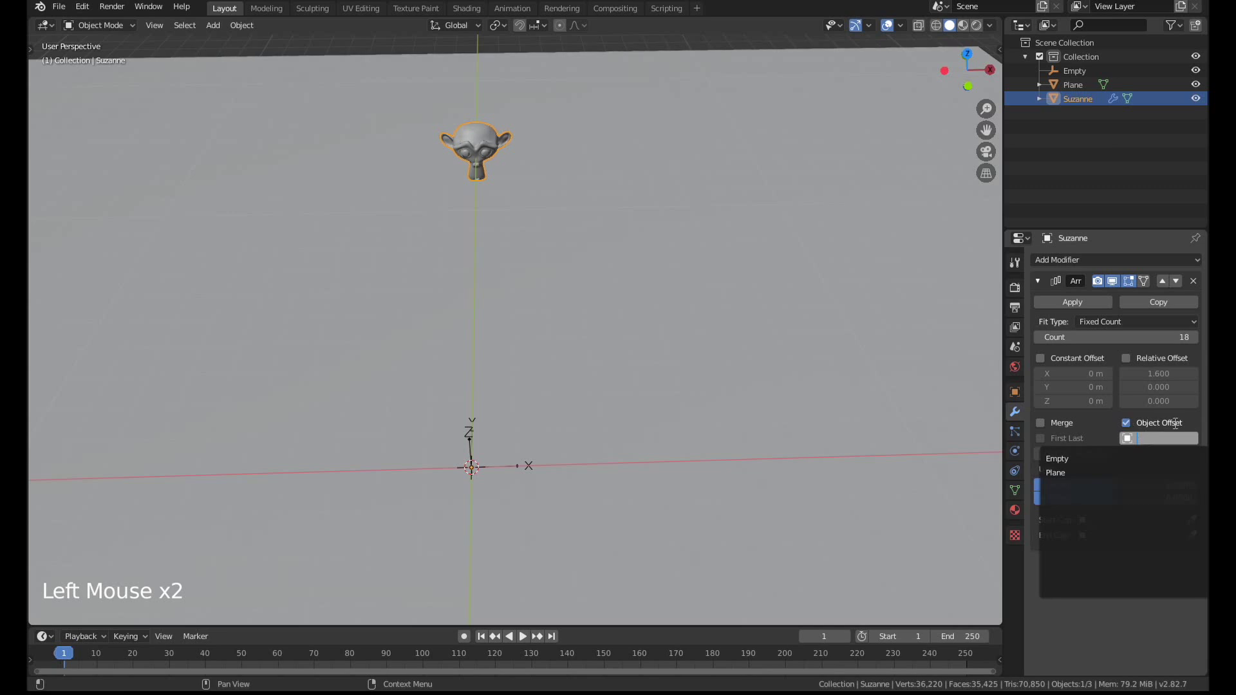
click(1048, 459)
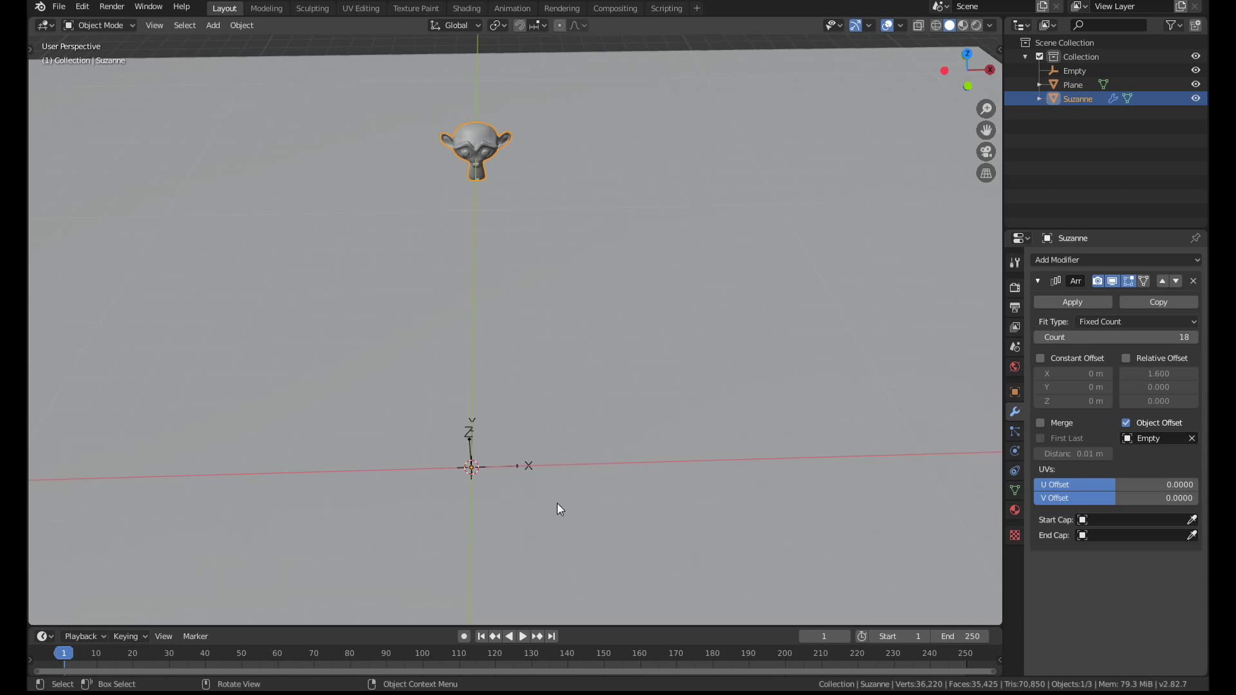
Step: Select the Empty and look down on the scene from top view
click(479, 445)
mouse_move(484, 449)
middle_down()
mouse_move(504, 452)
mouse_move(474, 428)
middle_up()
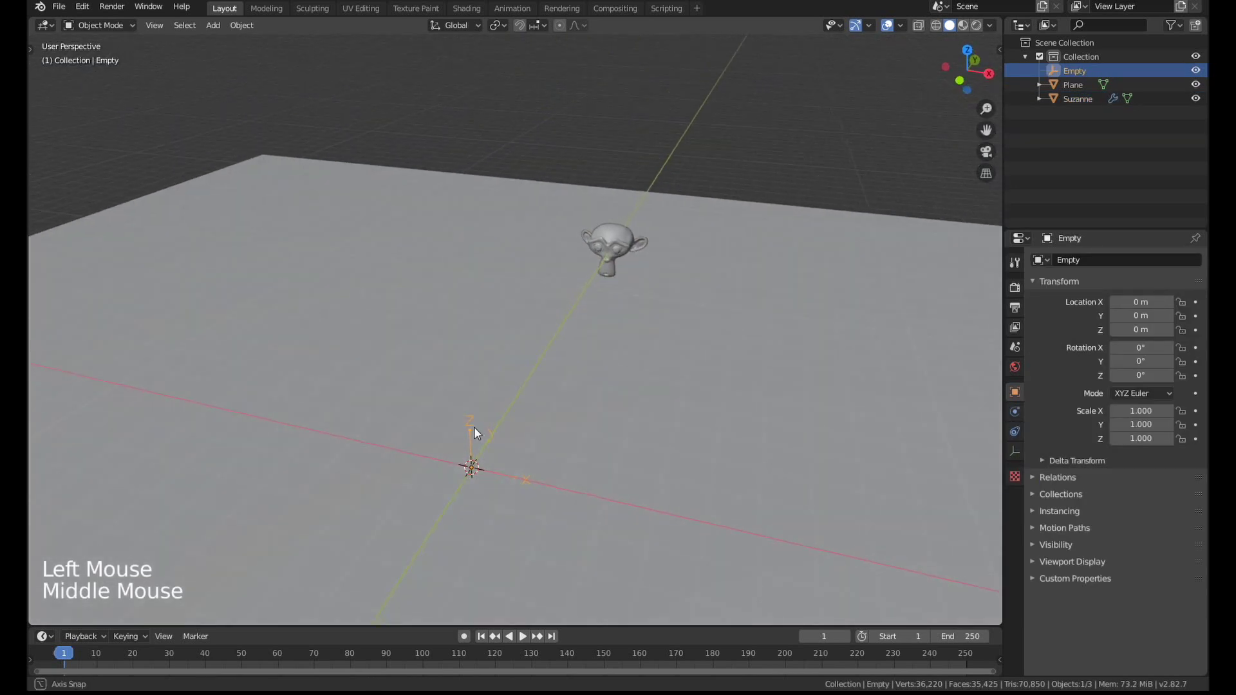
scroll(476, 461, up, 3)
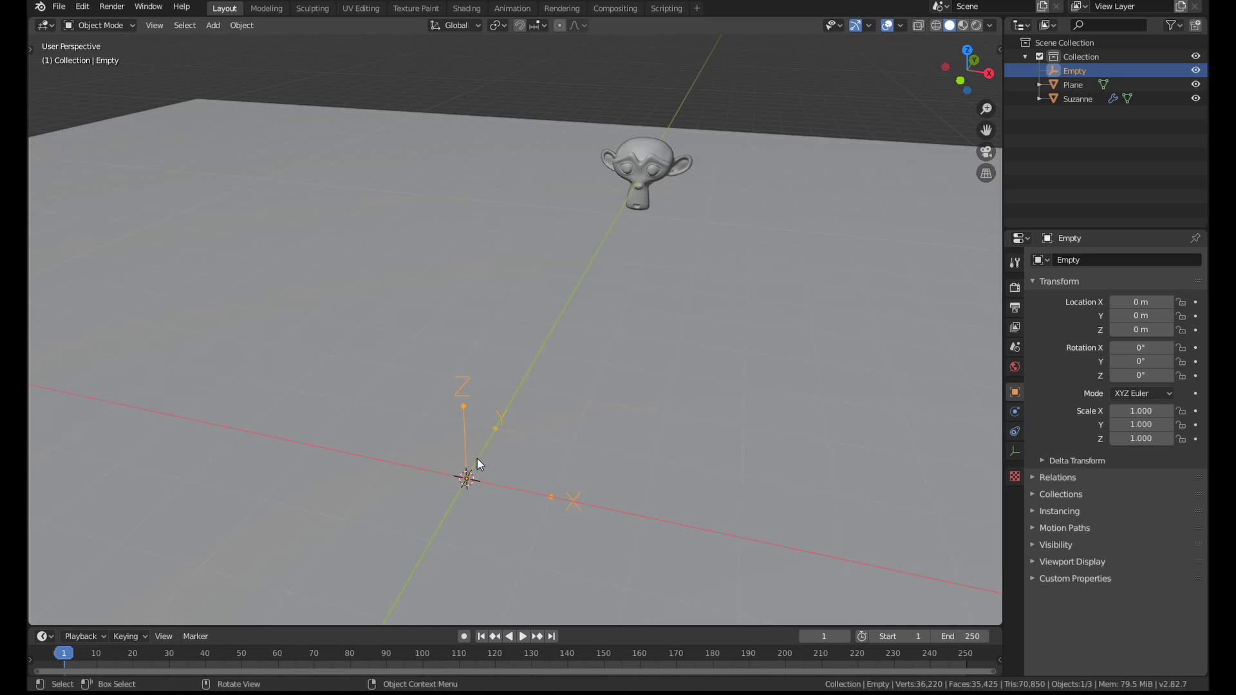
key(KP_7)
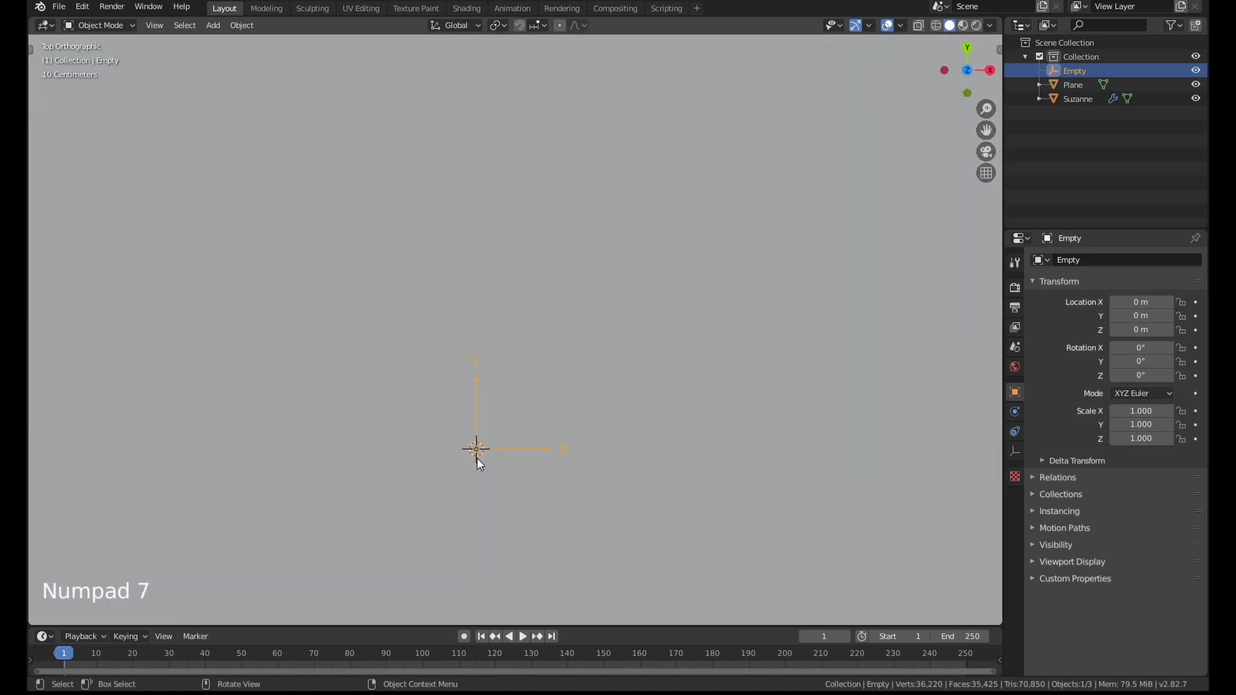
scroll(477, 458, down, 10)
shift+middle_drag(557, 368, 558, 369)
scroll(548, 411, up, 2)
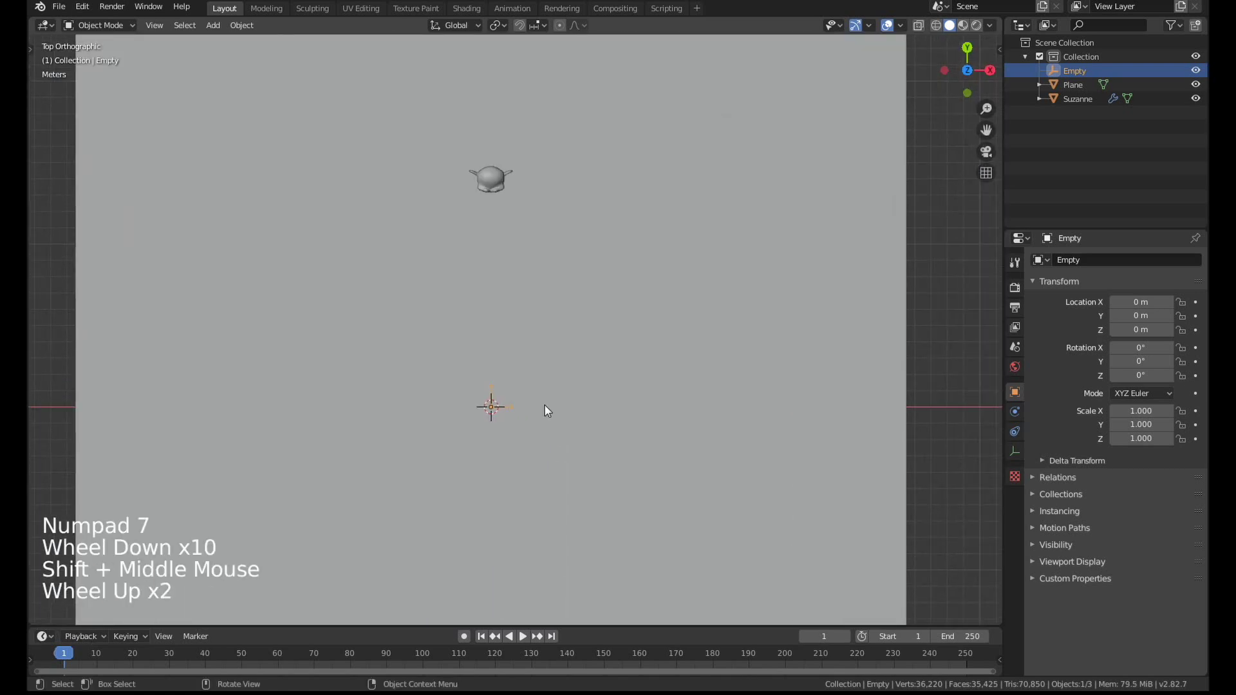
Step: Rotate the Empty 20° around Z, then orbit back to a perspective view of the ring
key(r)
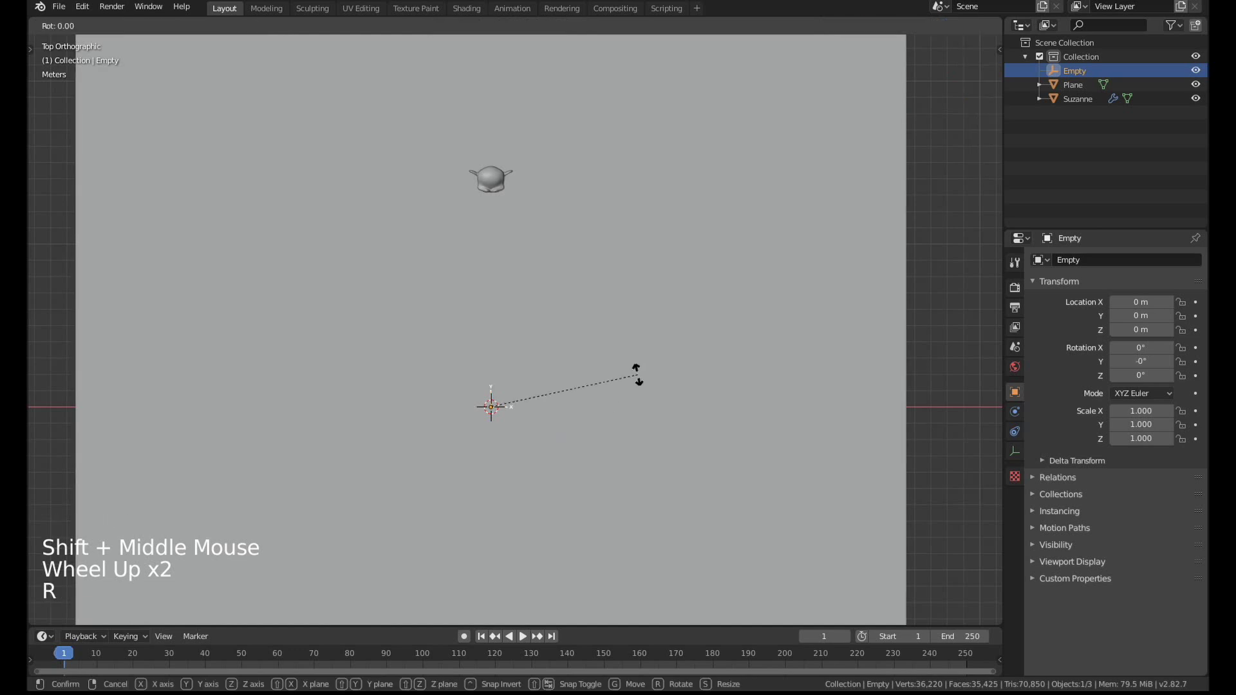
key(z)
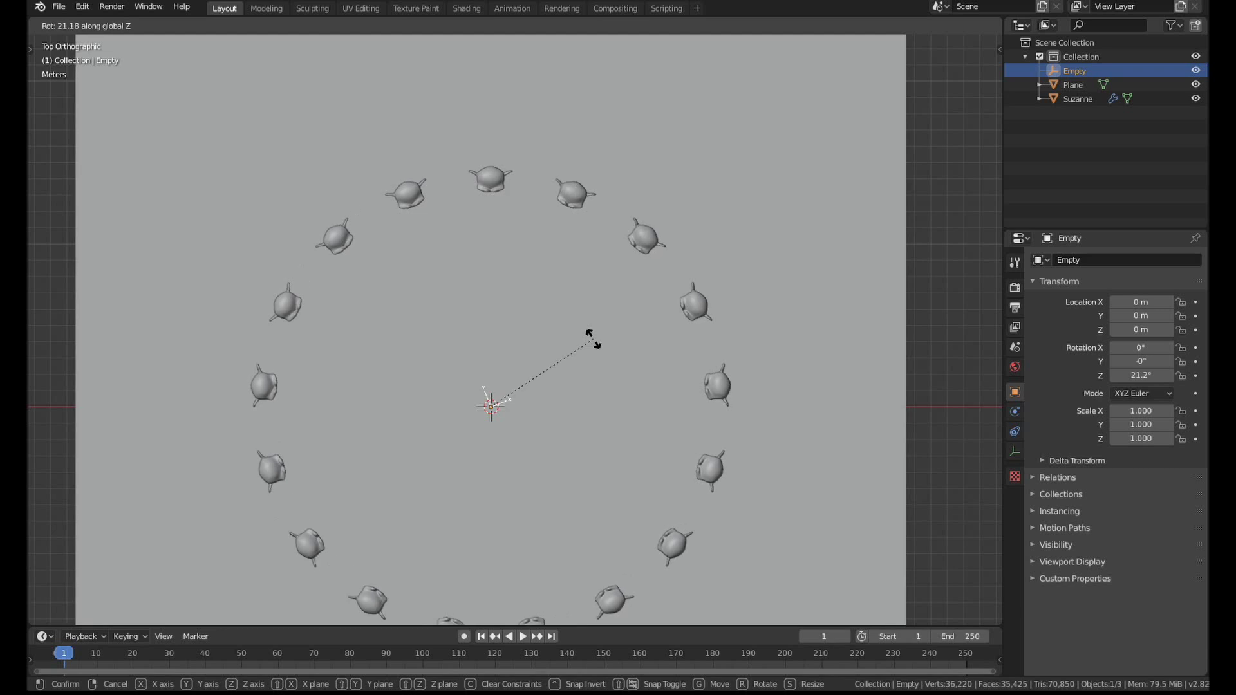
text(20)
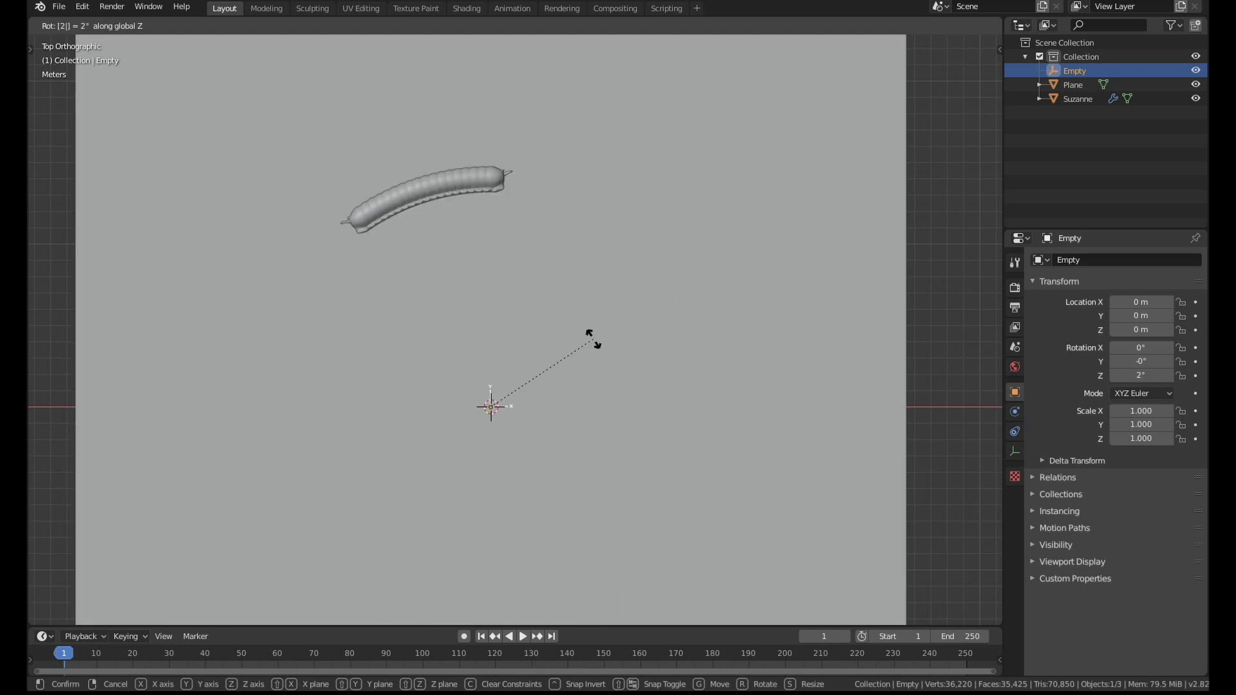
key(Return)
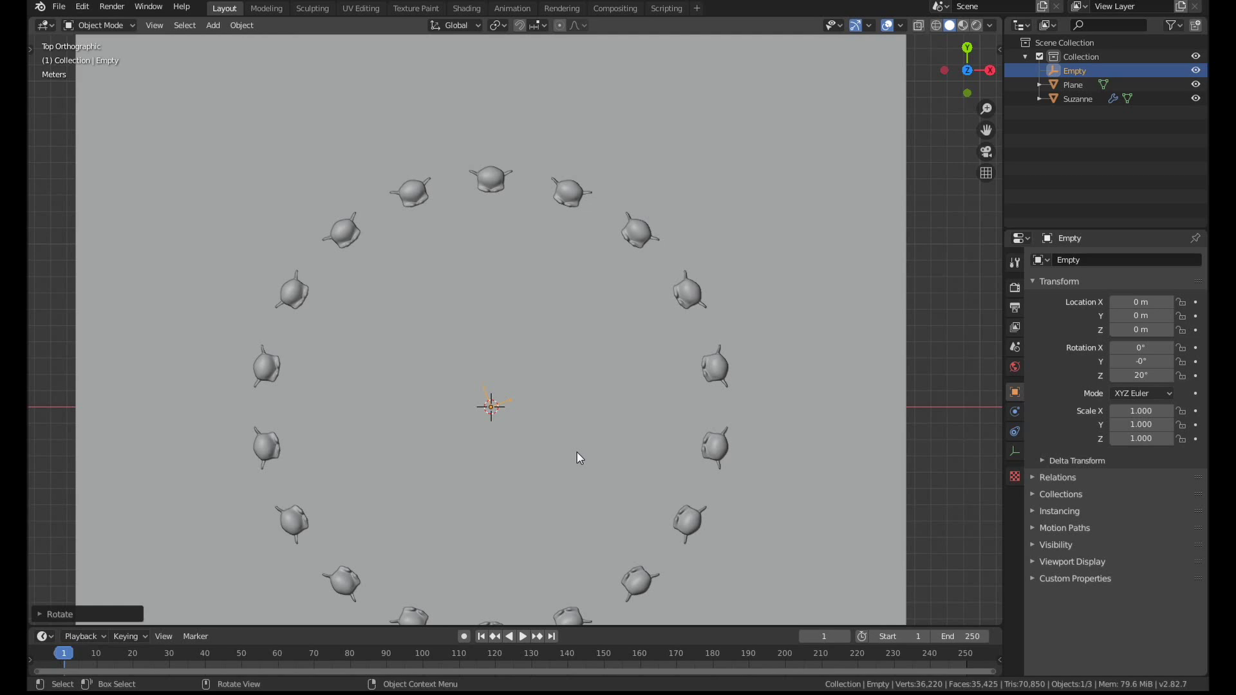
middle_drag(577, 452, 532, 400)
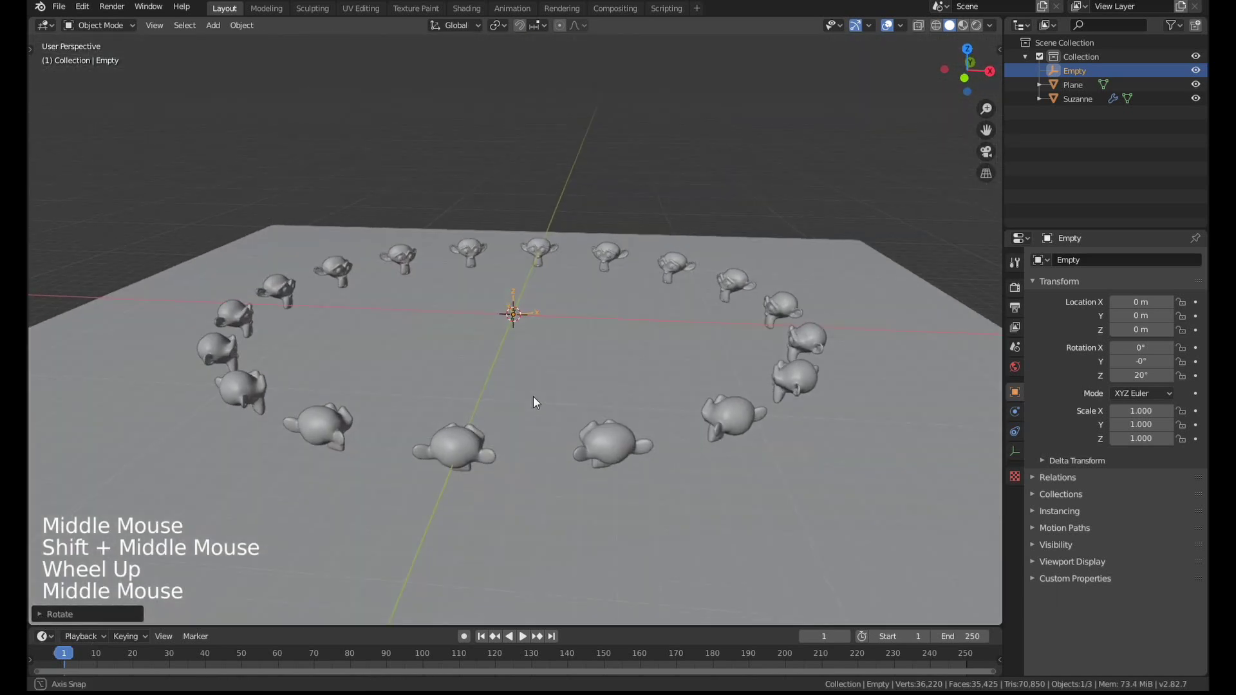
middle_drag(533, 396, 531, 398)
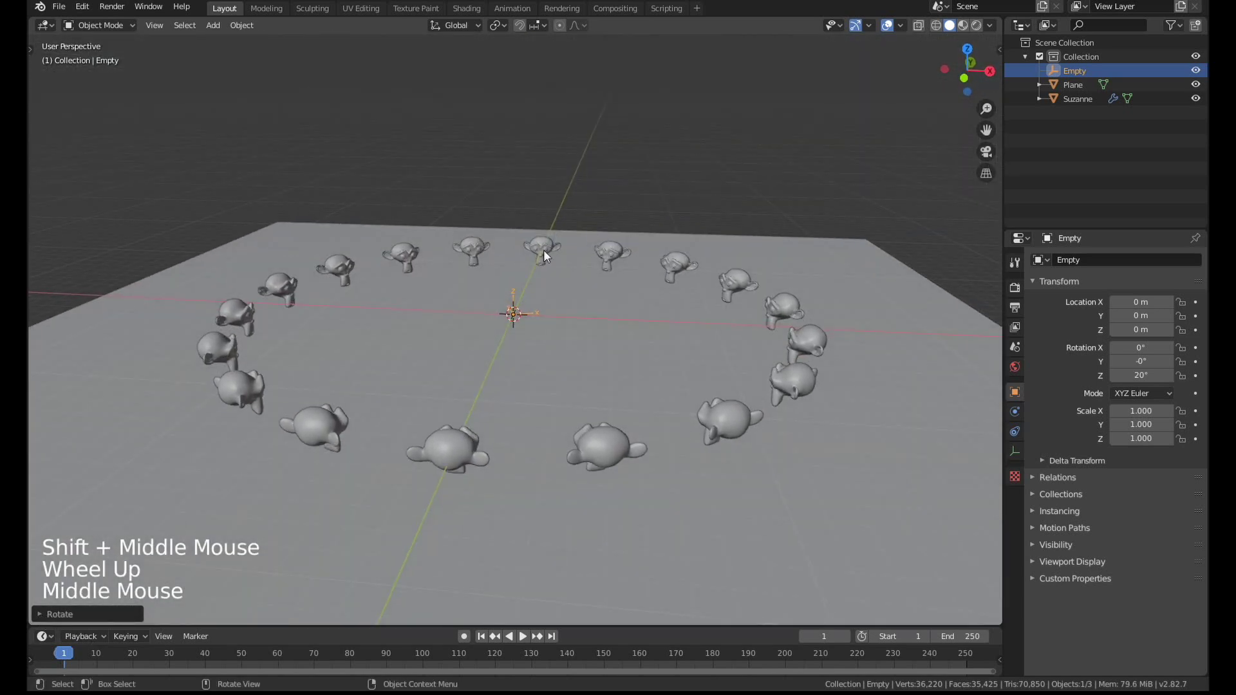
middle_drag(552, 262, 526, 217)
scroll(574, 305, down, 2)
click(526, 208)
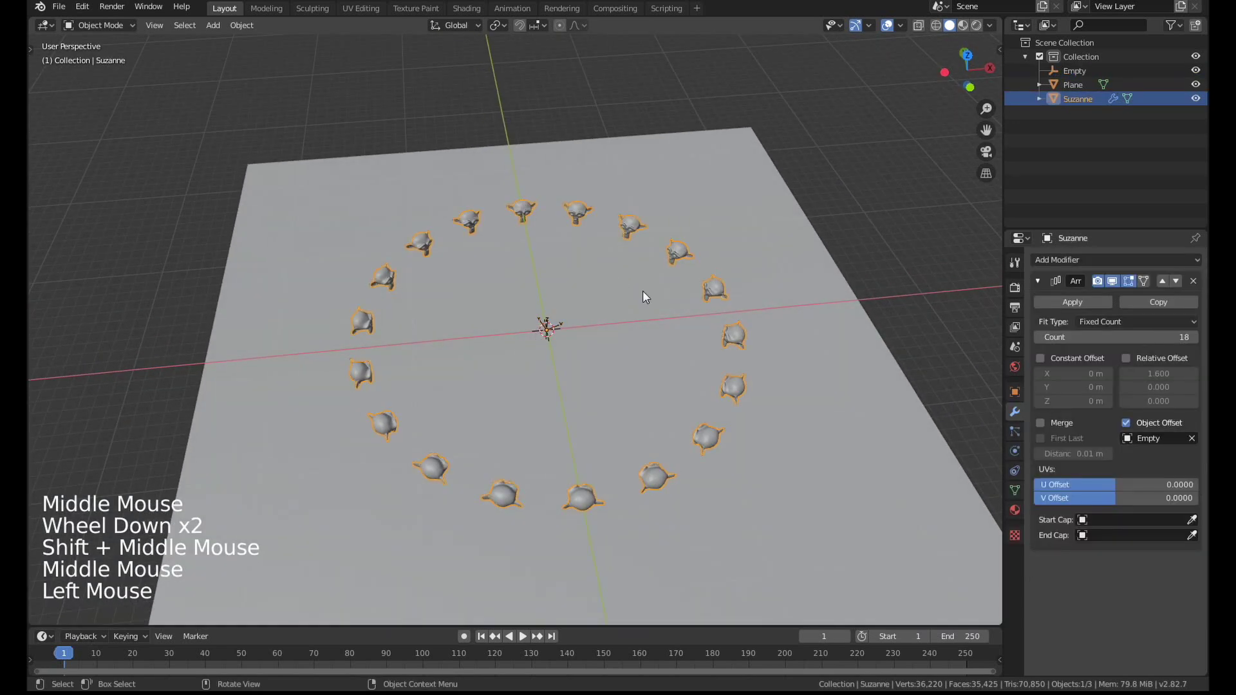
key(Tab)
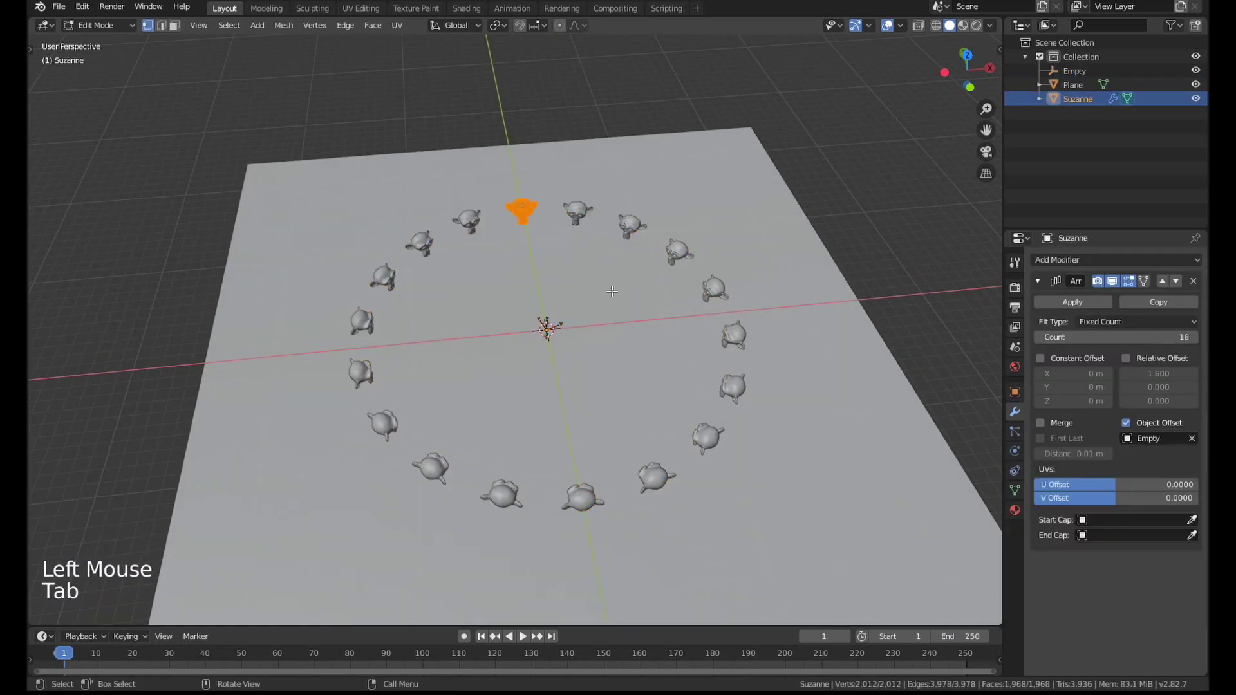
key(s)
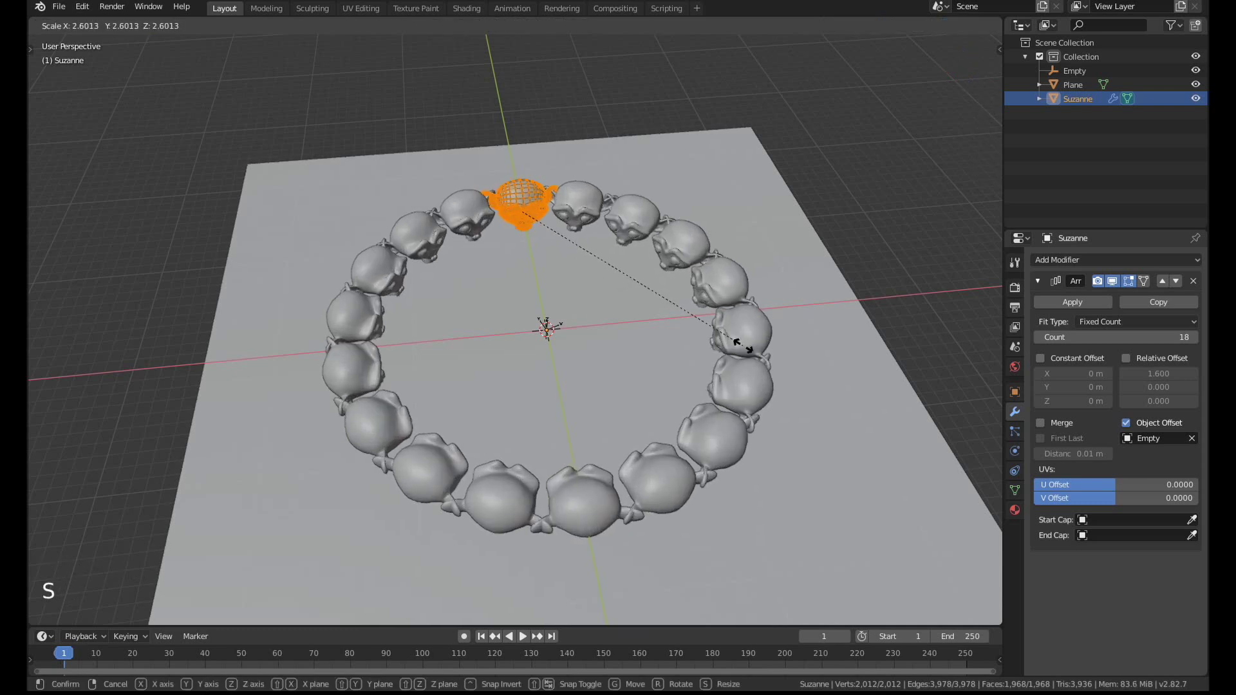
key(g)
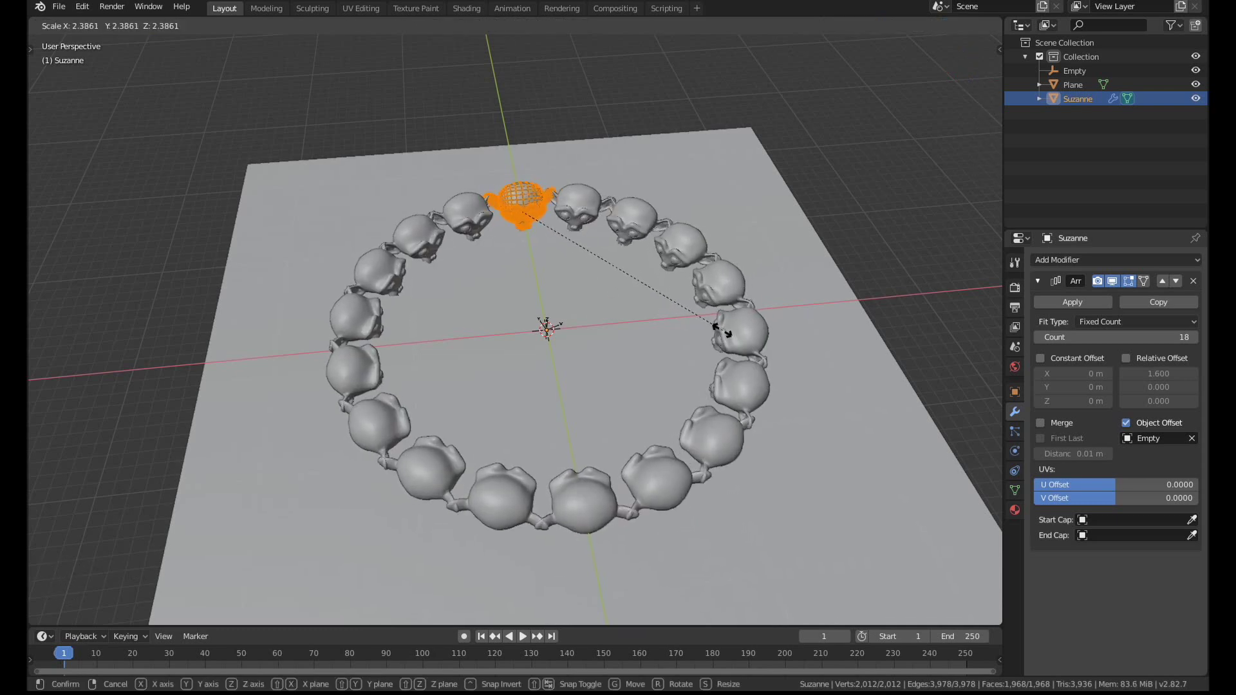
right_click(713, 327)
middle_click(688, 348)
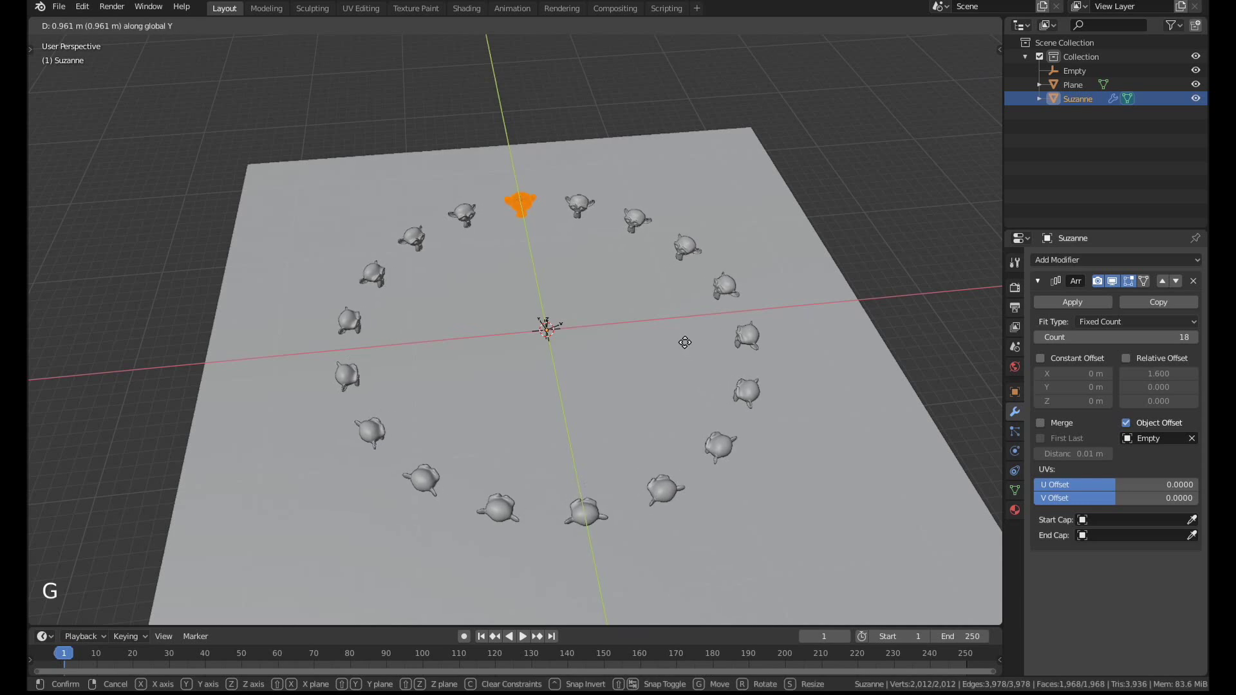
right_click(679, 354)
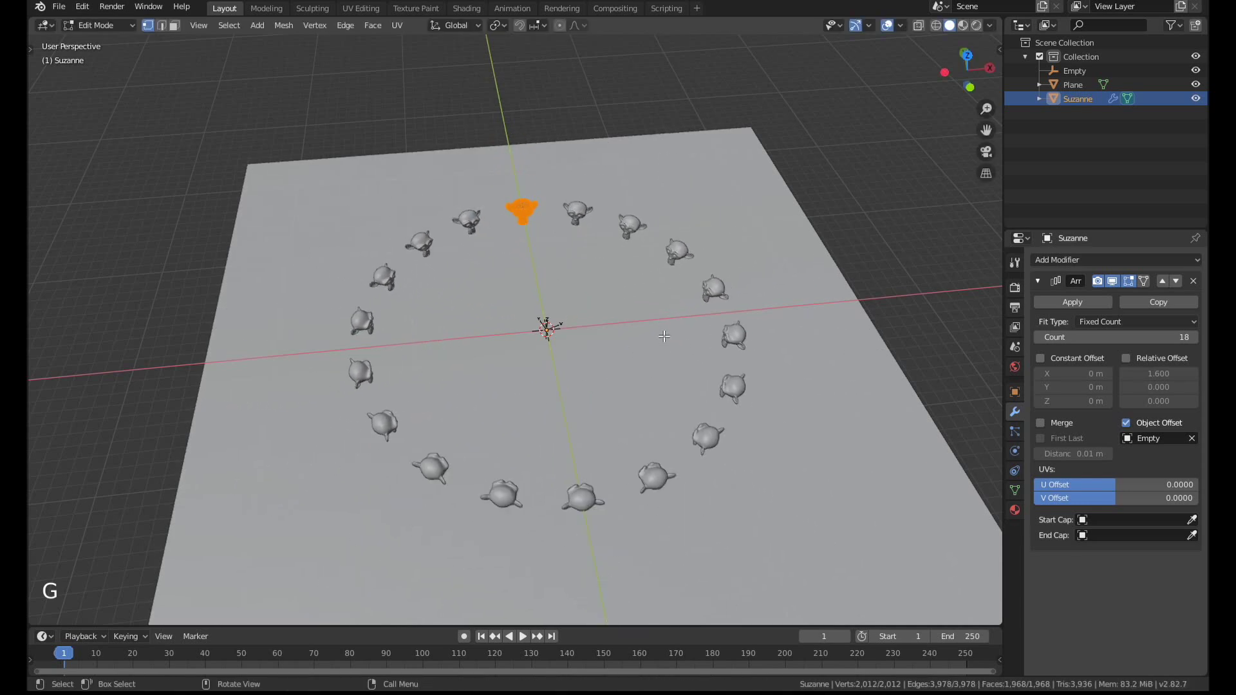
key(r)
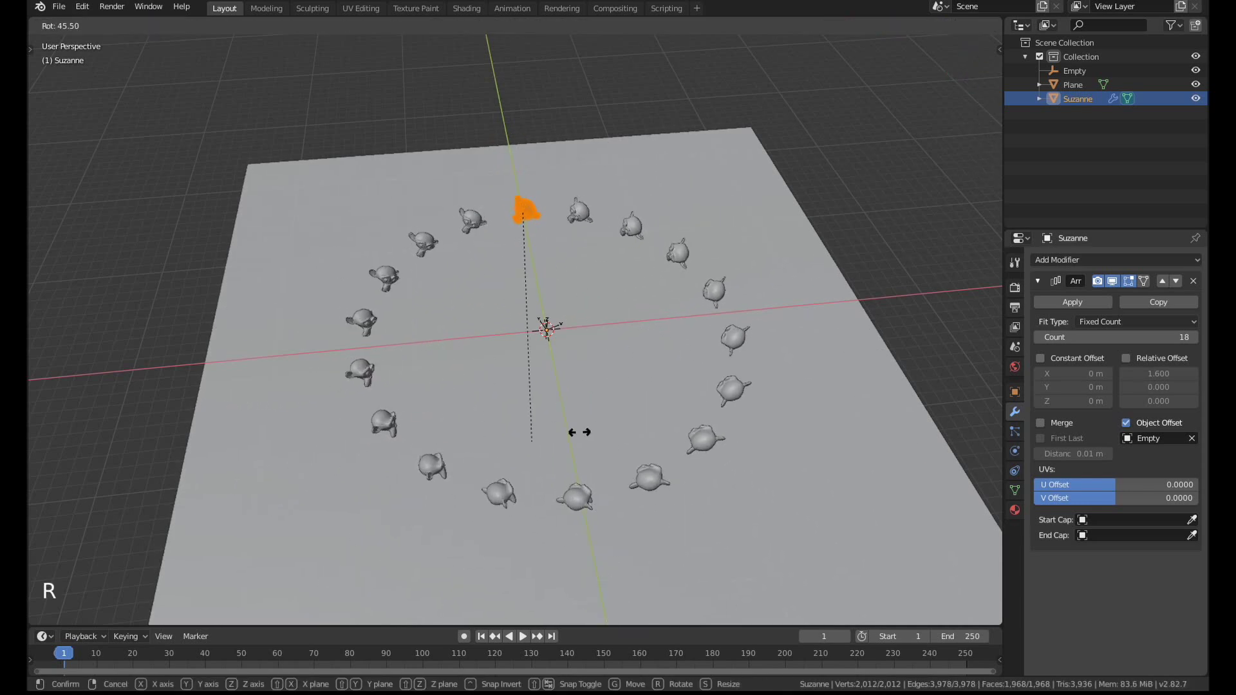
click(644, 286)
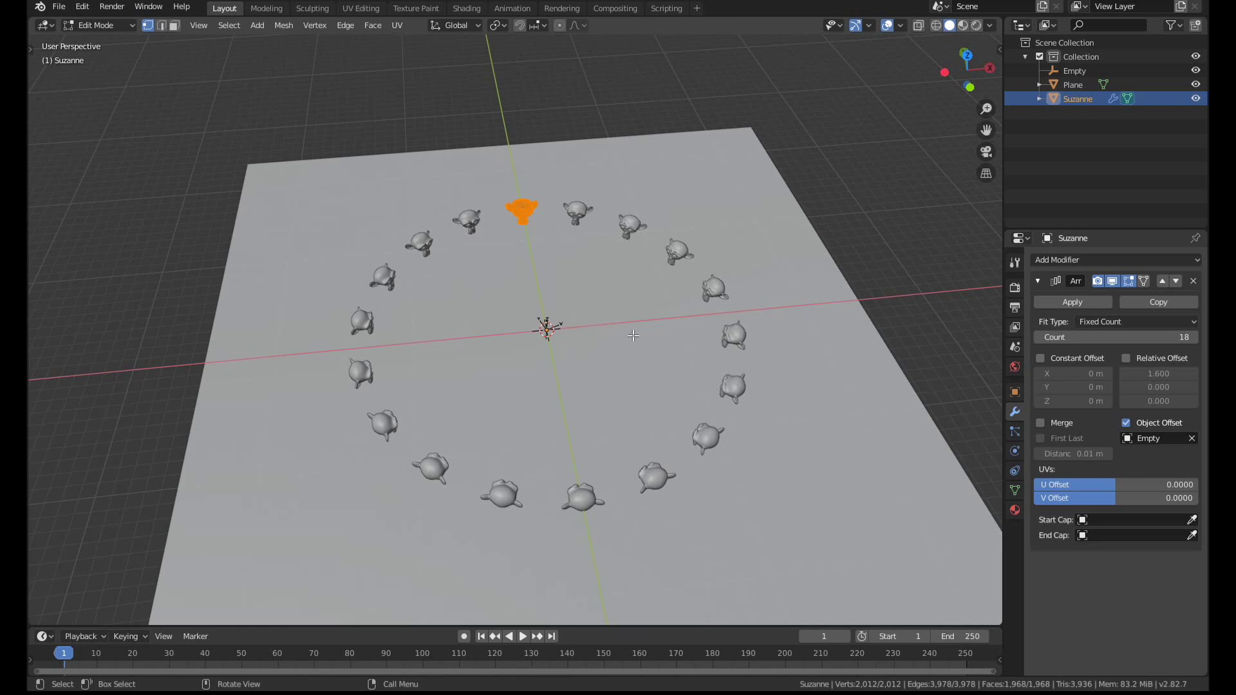
key(Tab)
Step: Start rotating and then moving Suzanne, cancelling both to leave the ring unchanged
key(r)
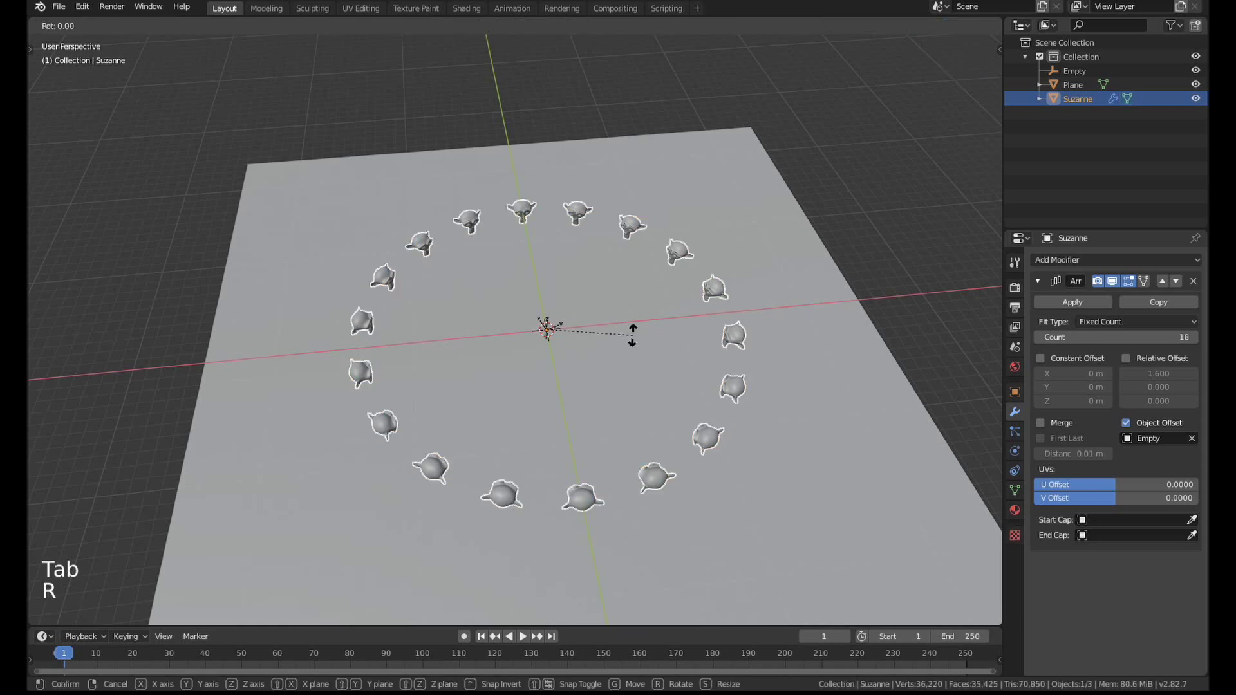
right_click(613, 351)
key(g)
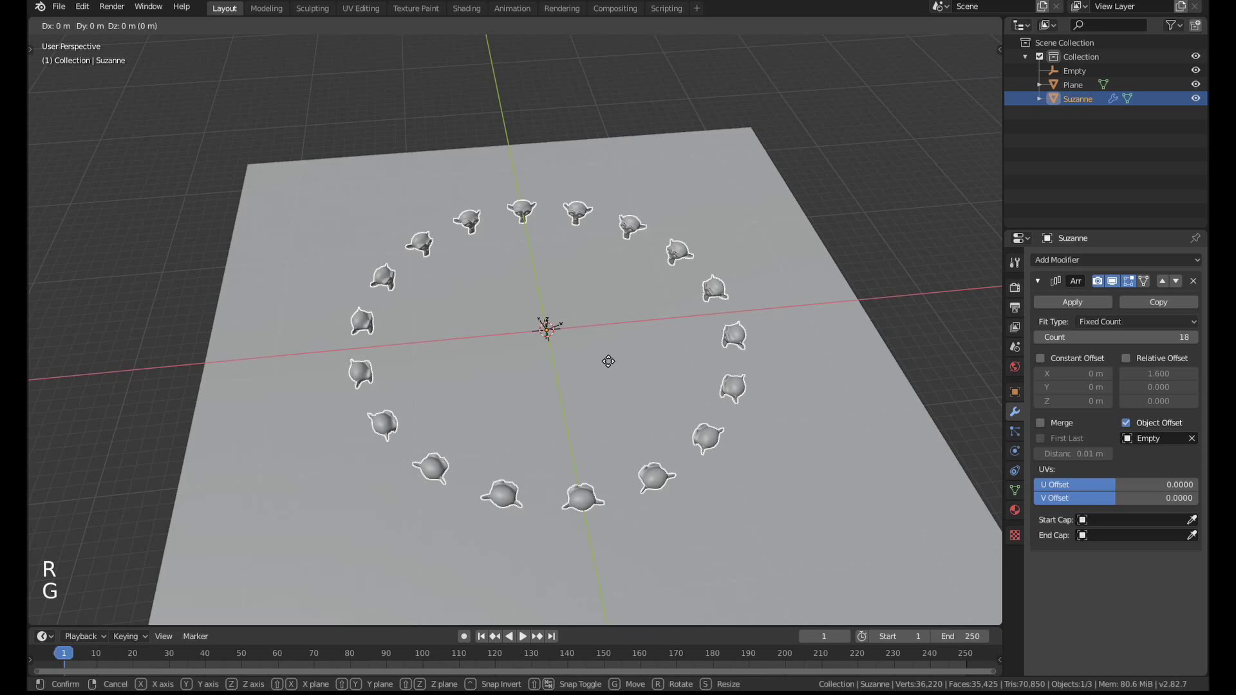
right_click(577, 374)
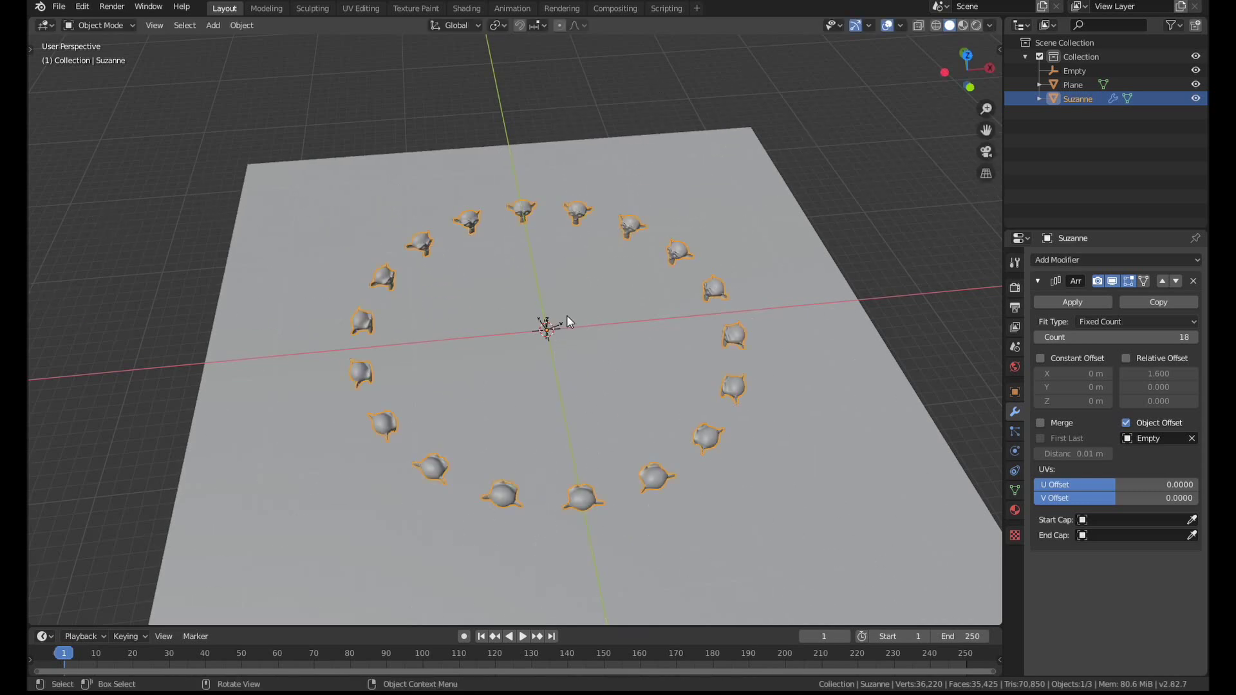
Step: In Edit Mode, scale Suzanne's mesh up, then shrink it slightly so heads nearly touch
key(Tab)
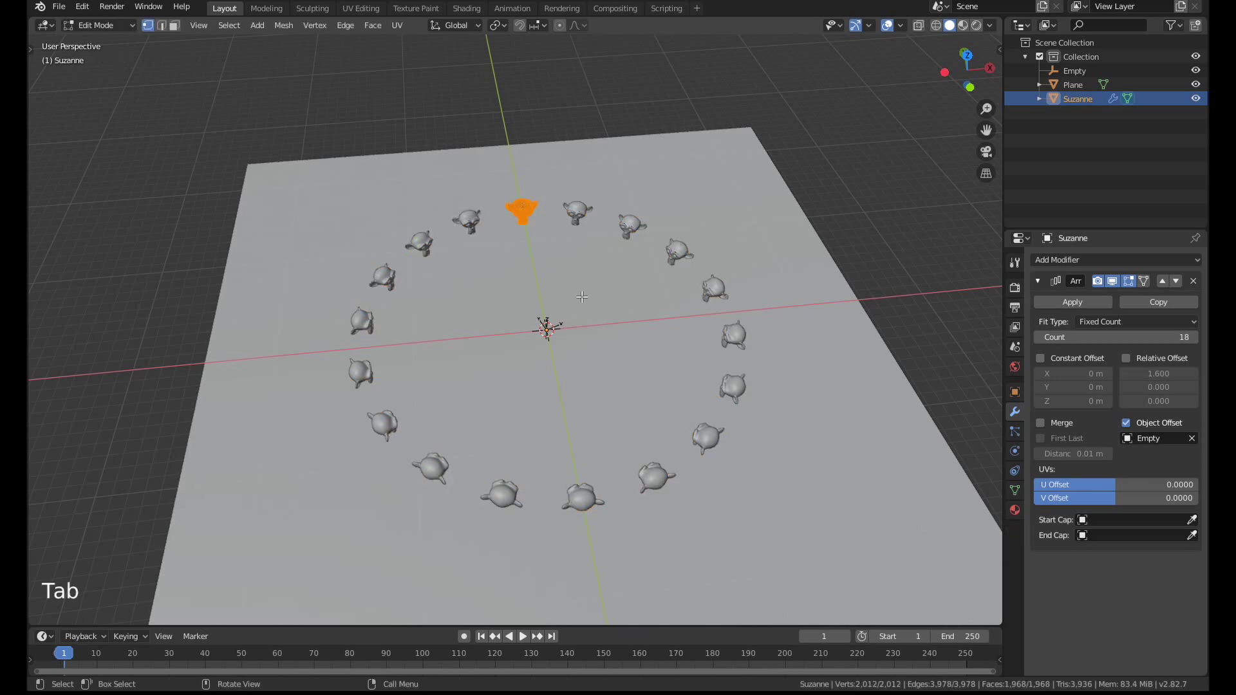
key(s)
click(697, 333)
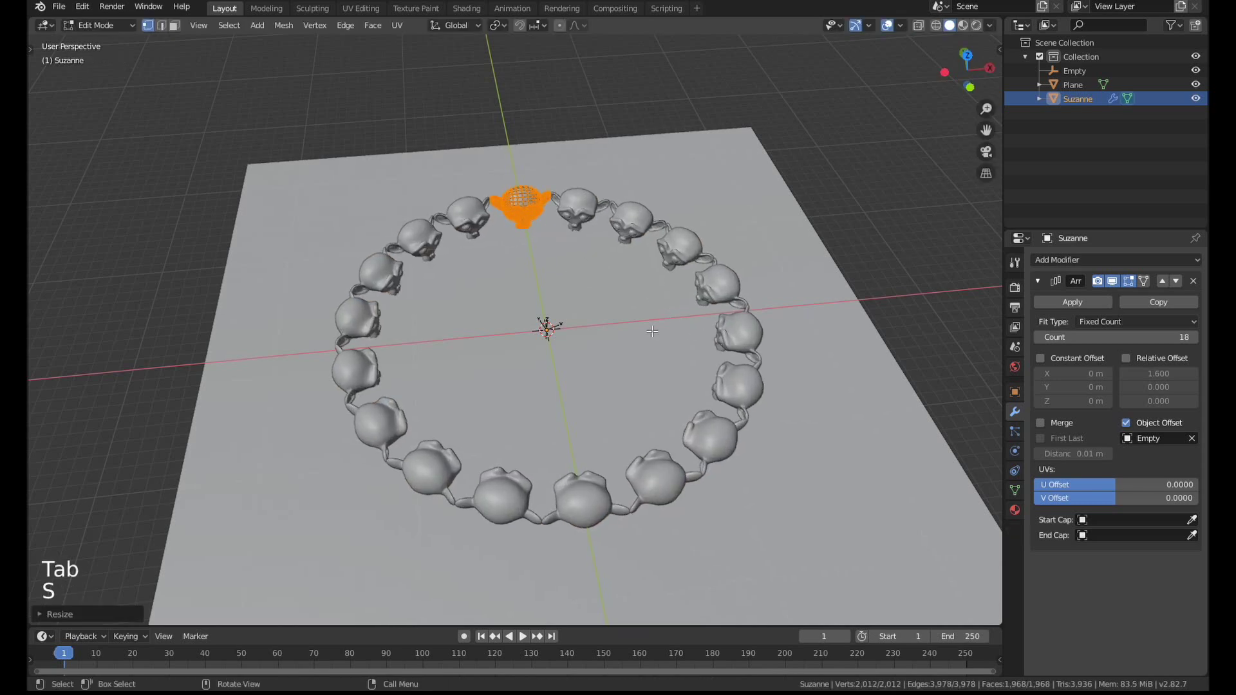
mouse_move(653, 331)
middle_down()
mouse_move(640, 310)
mouse_move(509, 330)
middle_up()
key(s)
click(593, 304)
key(Tab)
scroll(509, 329, up, 3)
Step: Switch the viewport to Rendered shading and orbit to a low, side-on view of the ring
key(z)
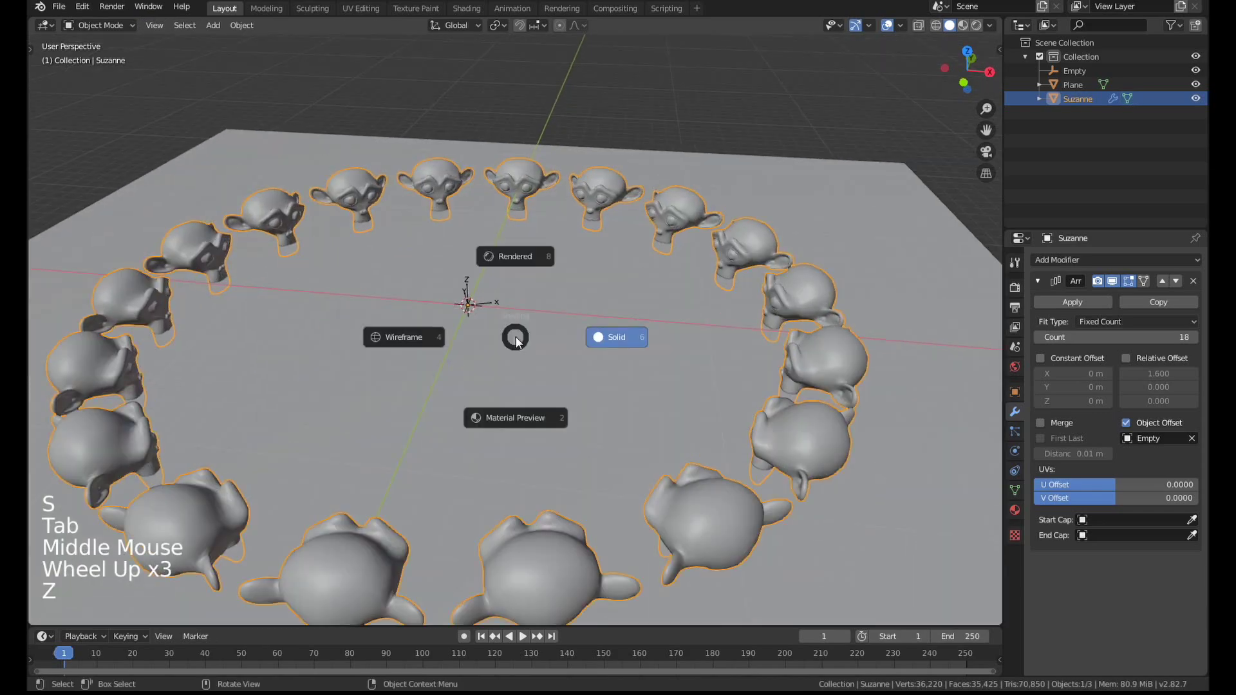
click(515, 258)
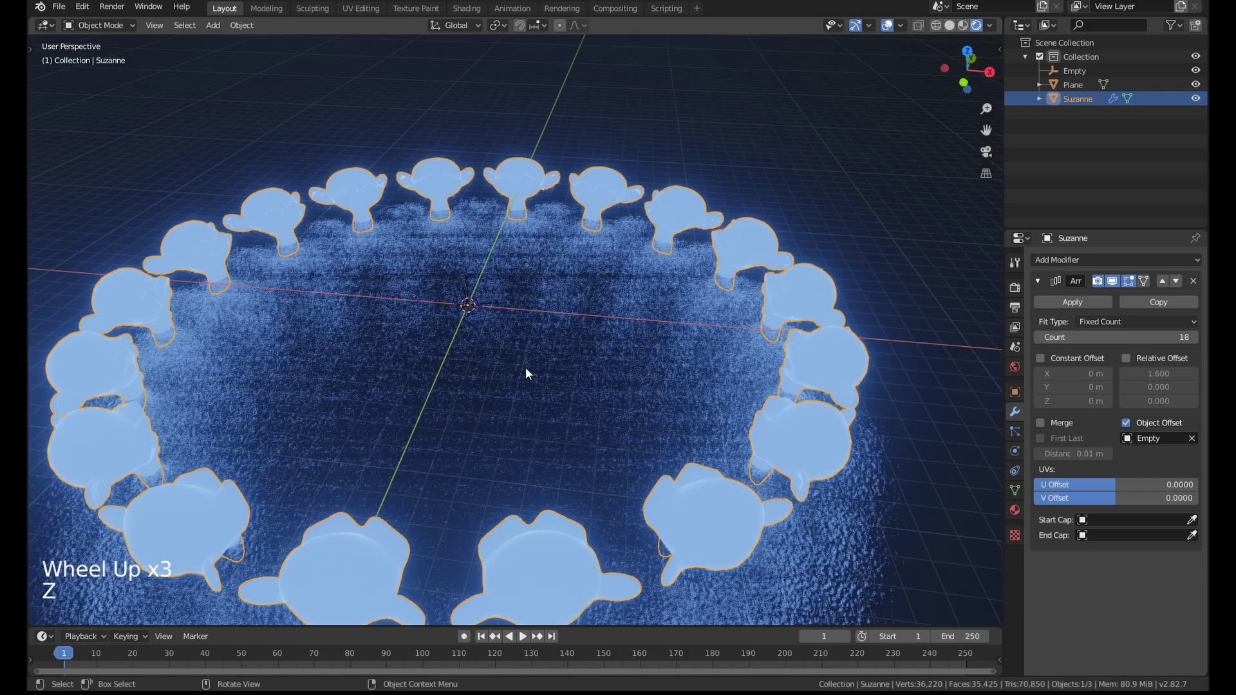
middle_drag(526, 370, 525, 334)
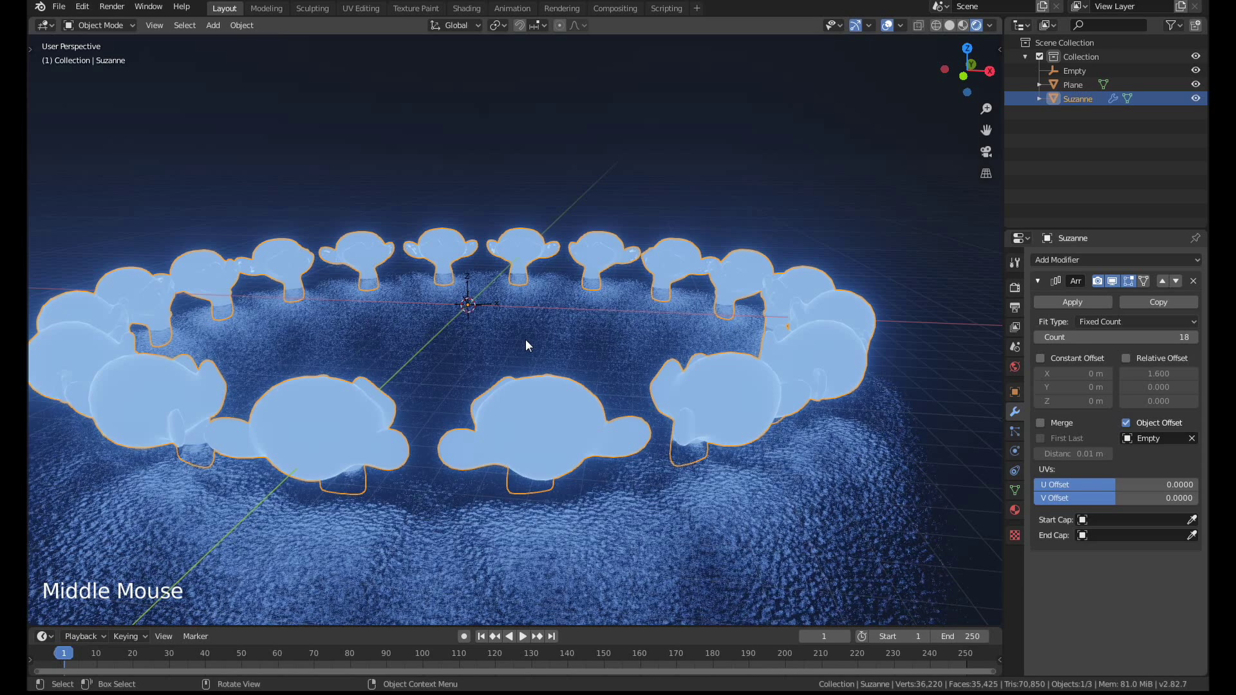
click(525, 340)
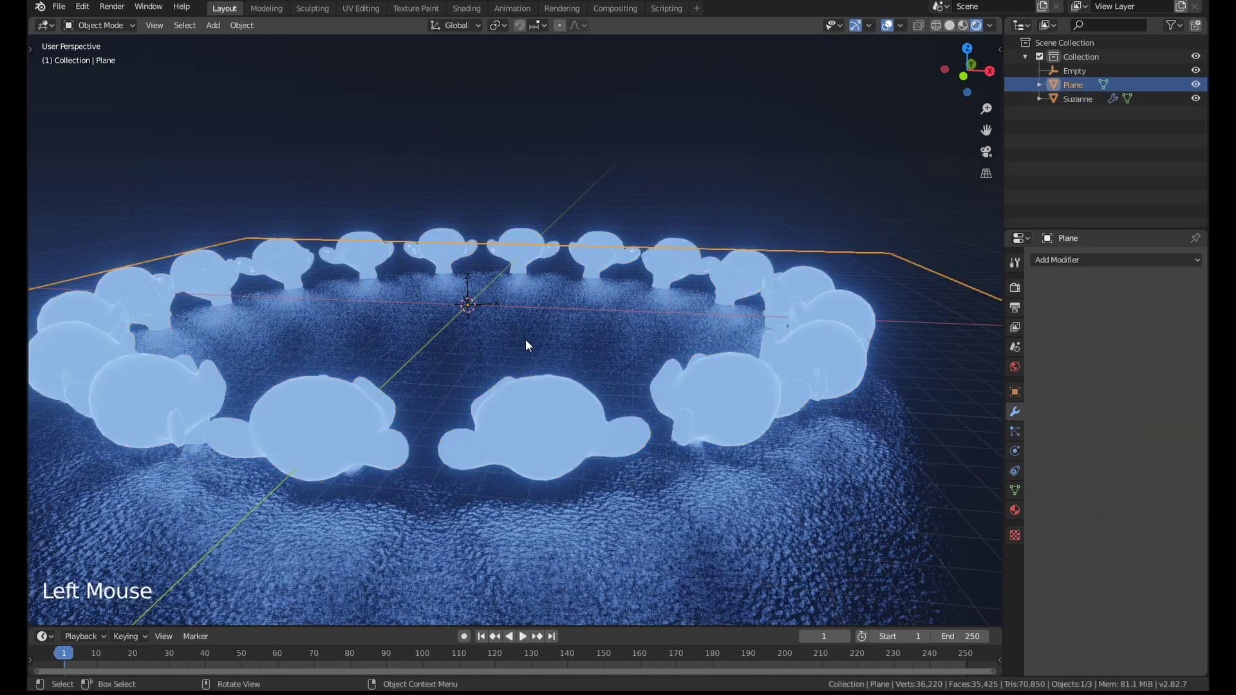